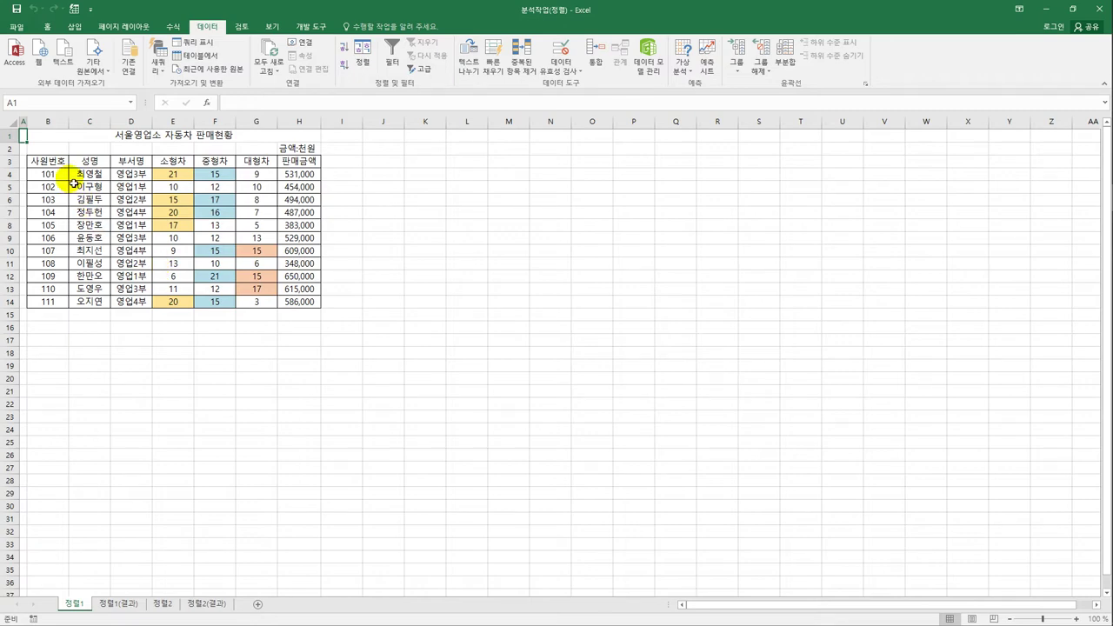
Examine the sales table's 사원번호, 부서명 and 중형차 columns, including the blue-filled 중형차 cells.
click(58, 164)
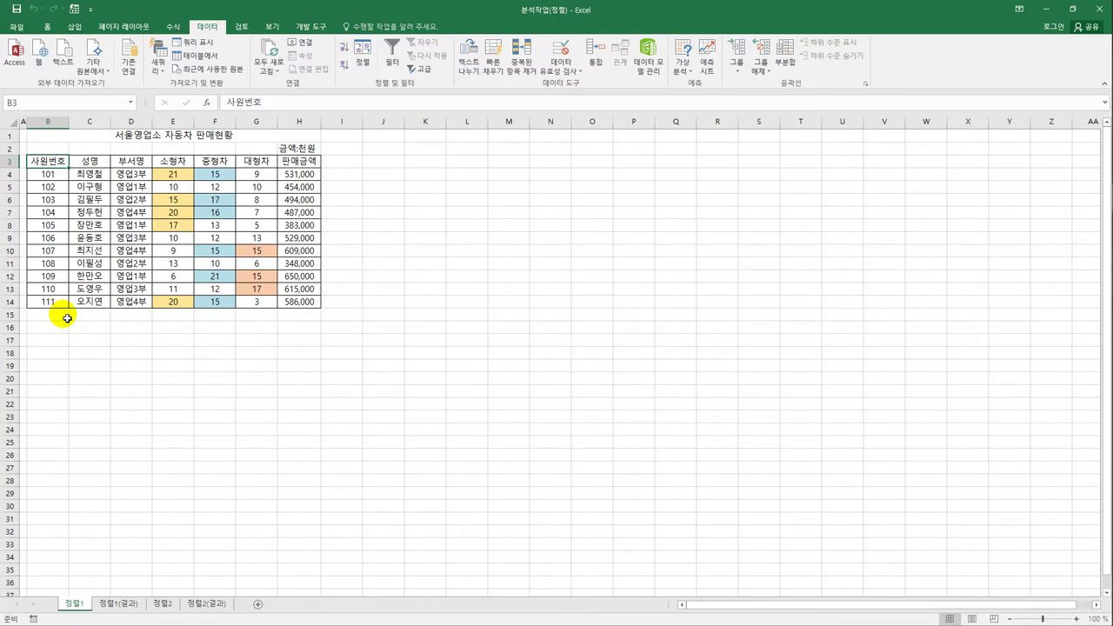
click(130, 163)
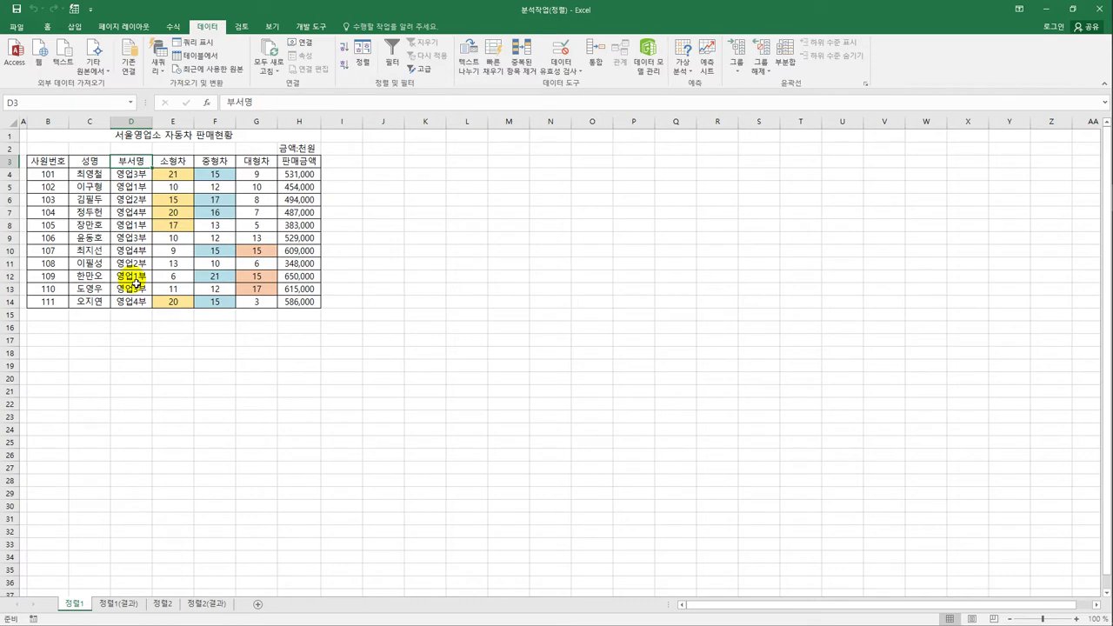
click(219, 162)
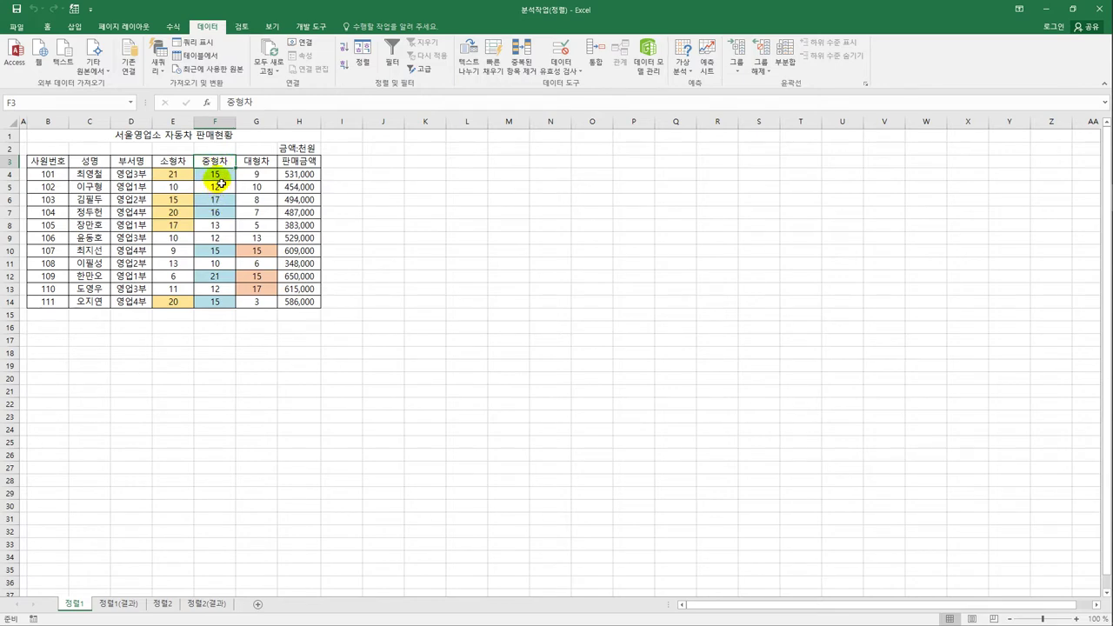
key(Down)
key(Down)
key(Down)
key(Down)
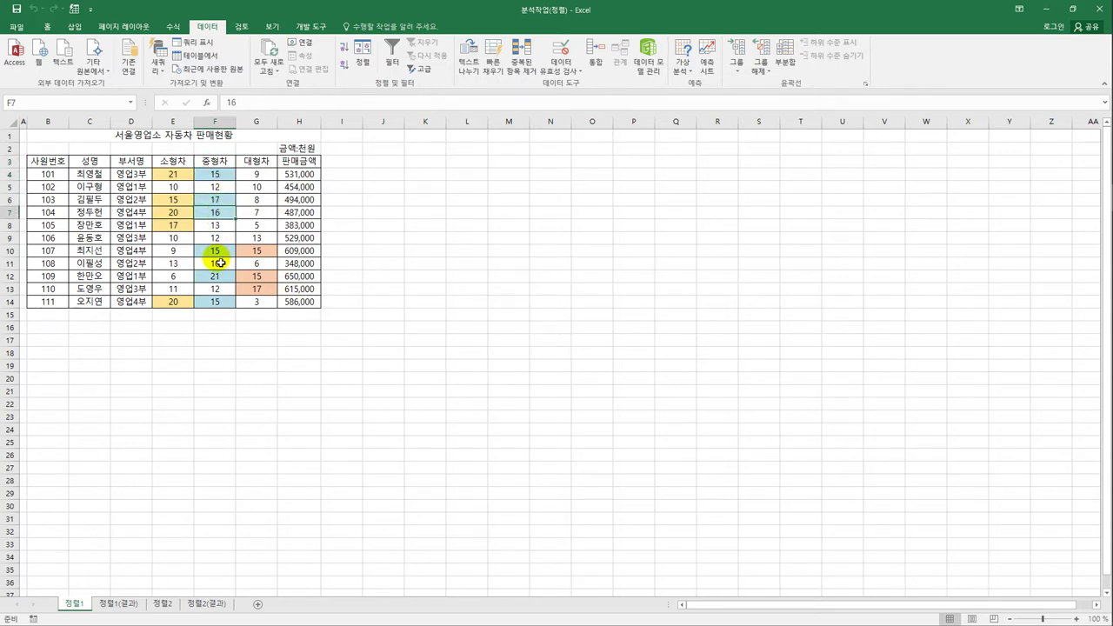
key(Down)
key(Down)
key(Down)
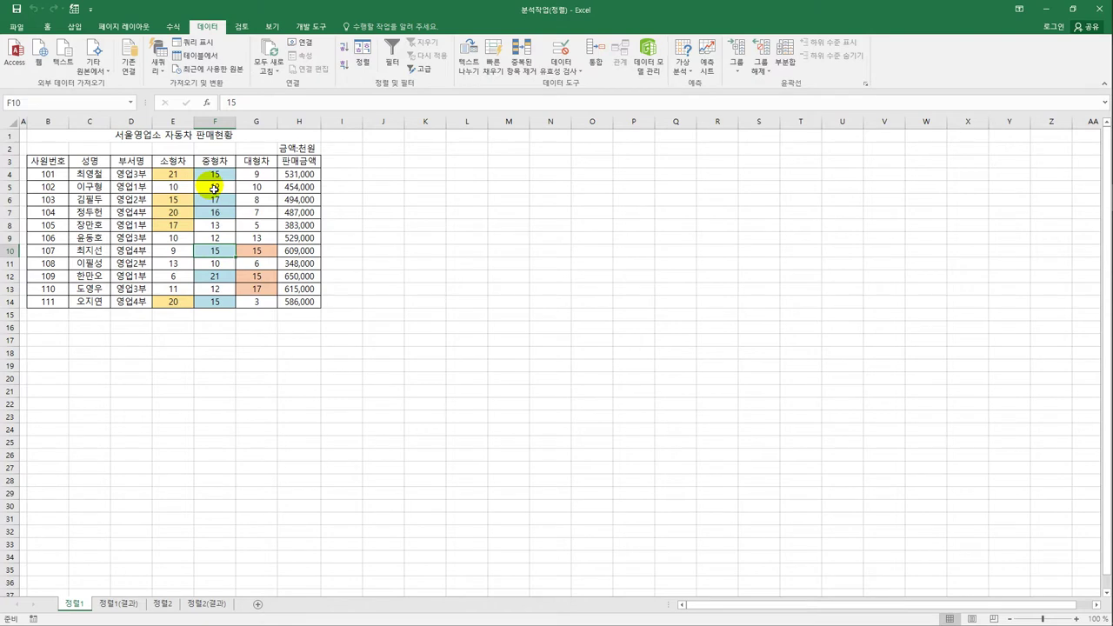
Try to sort the sales table by 부서명 in ascending order starting from only its header cell.
click(131, 161)
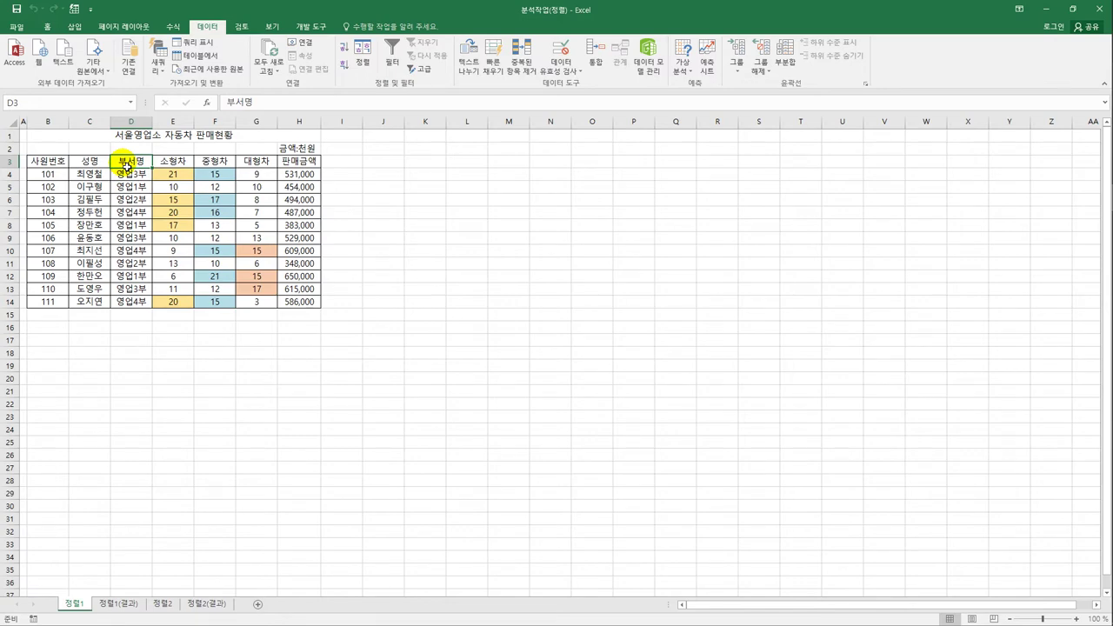
click(345, 48)
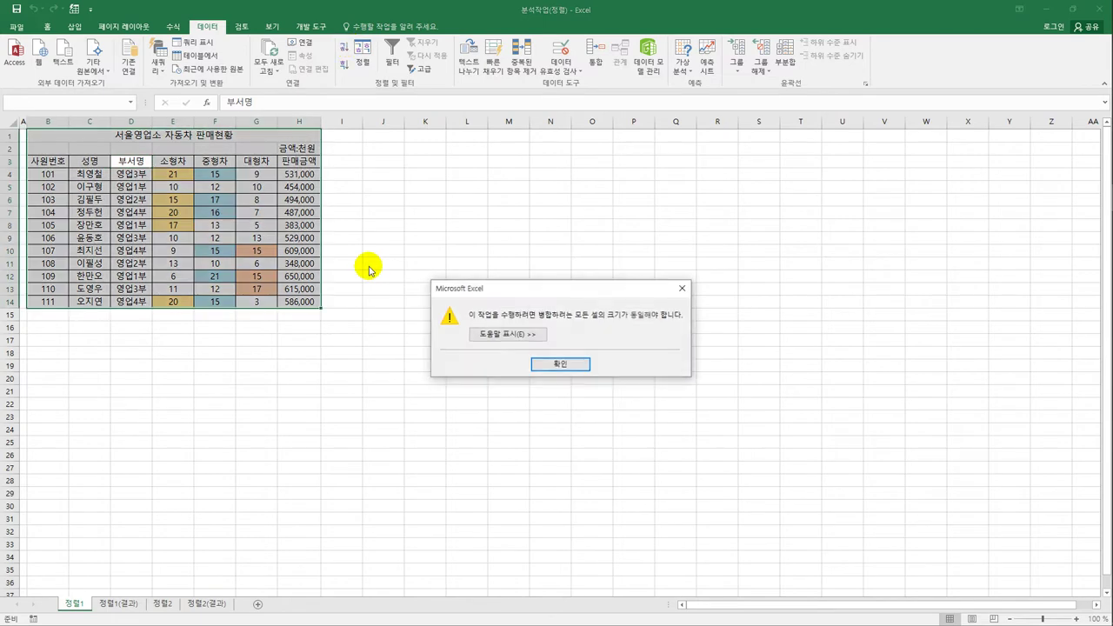
drag(551, 290, 478, 174)
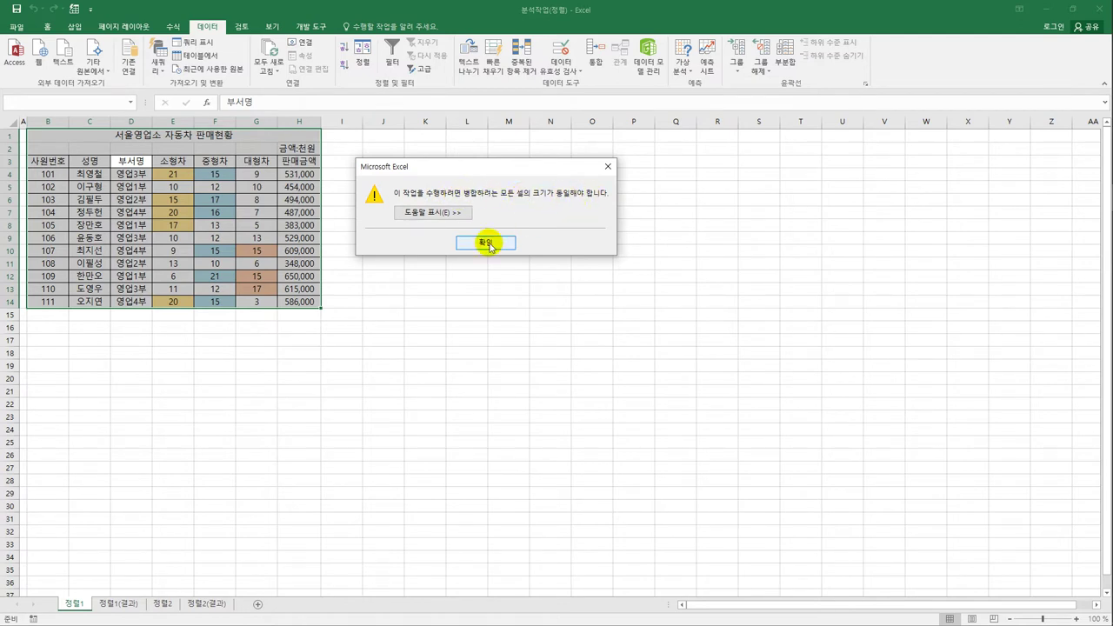
click(489, 246)
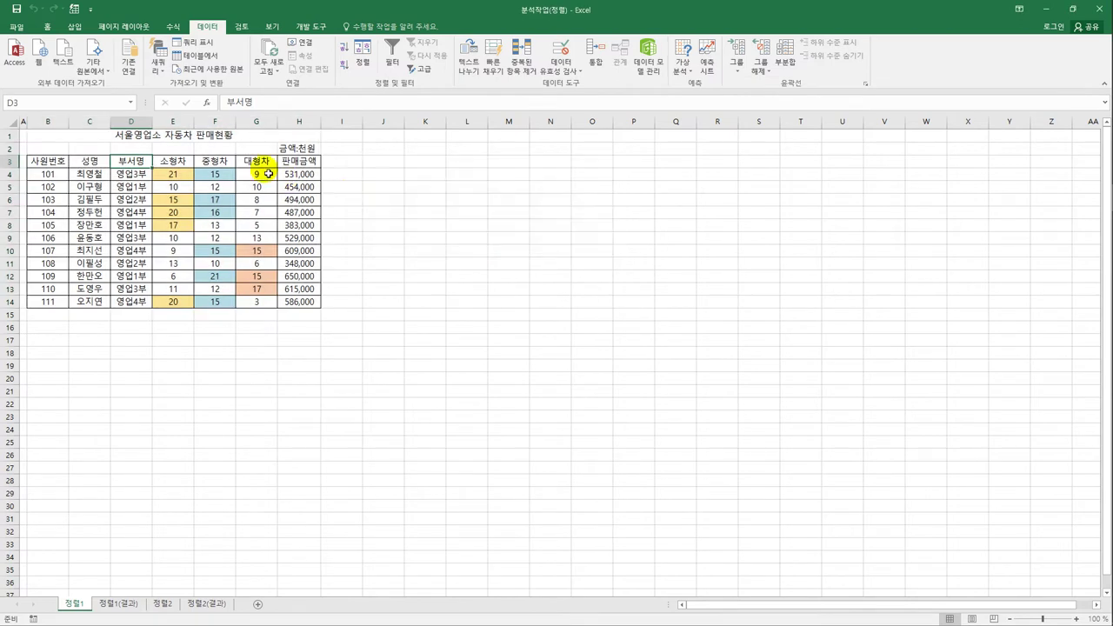
Inspect the merged title in row 1, the unit note in H2 and the table range B3:H14.
click(190, 136)
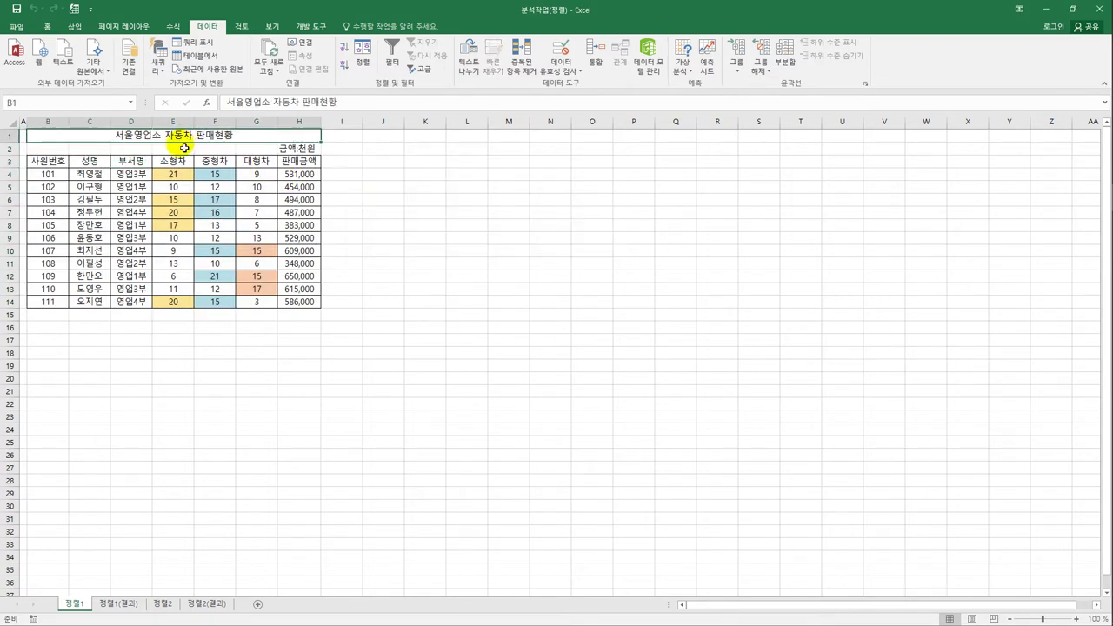
click(300, 148)
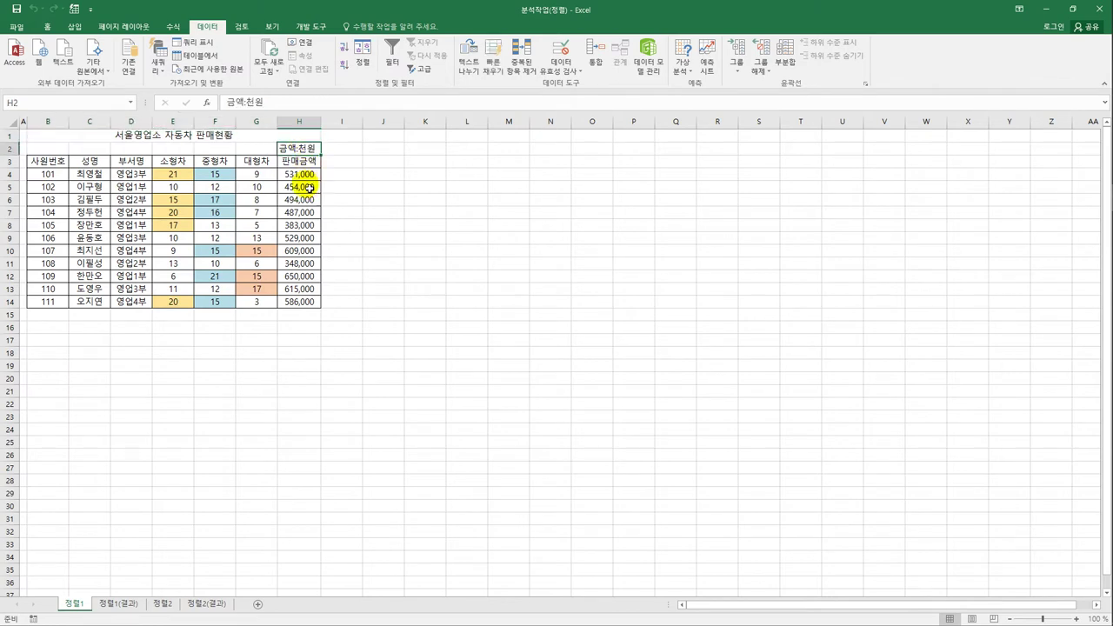
click(229, 137)
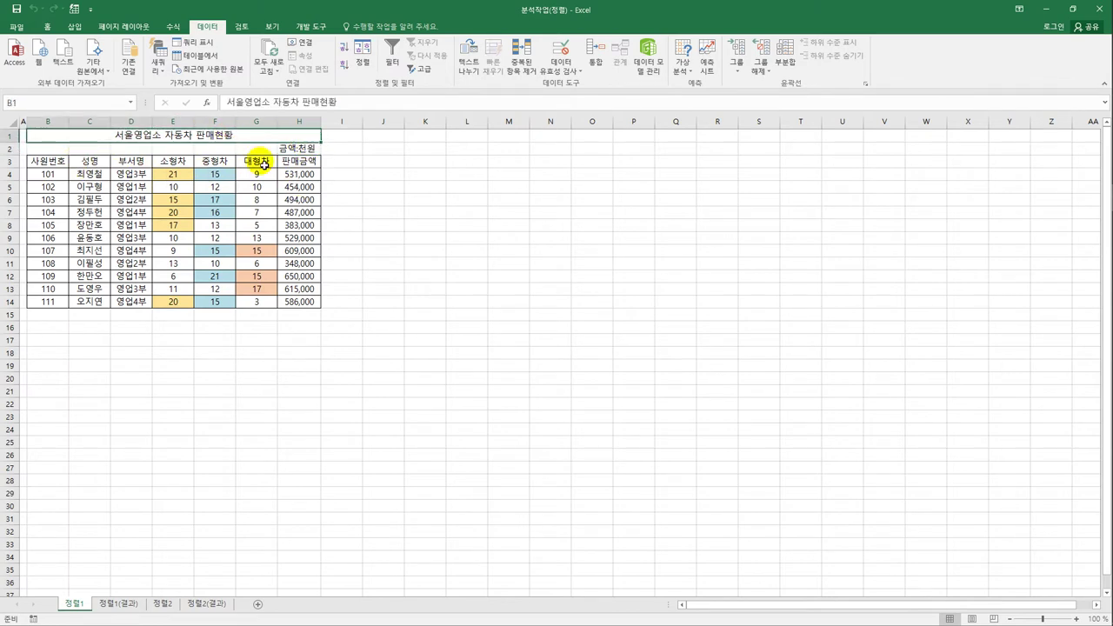
click(302, 149)
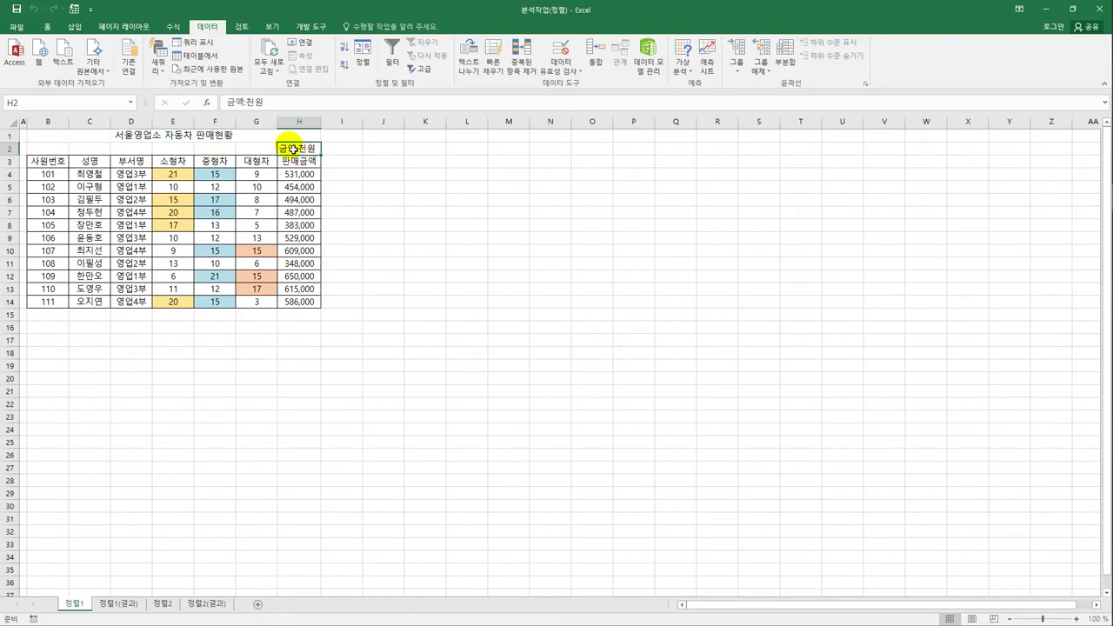
drag(61, 167, 296, 306)
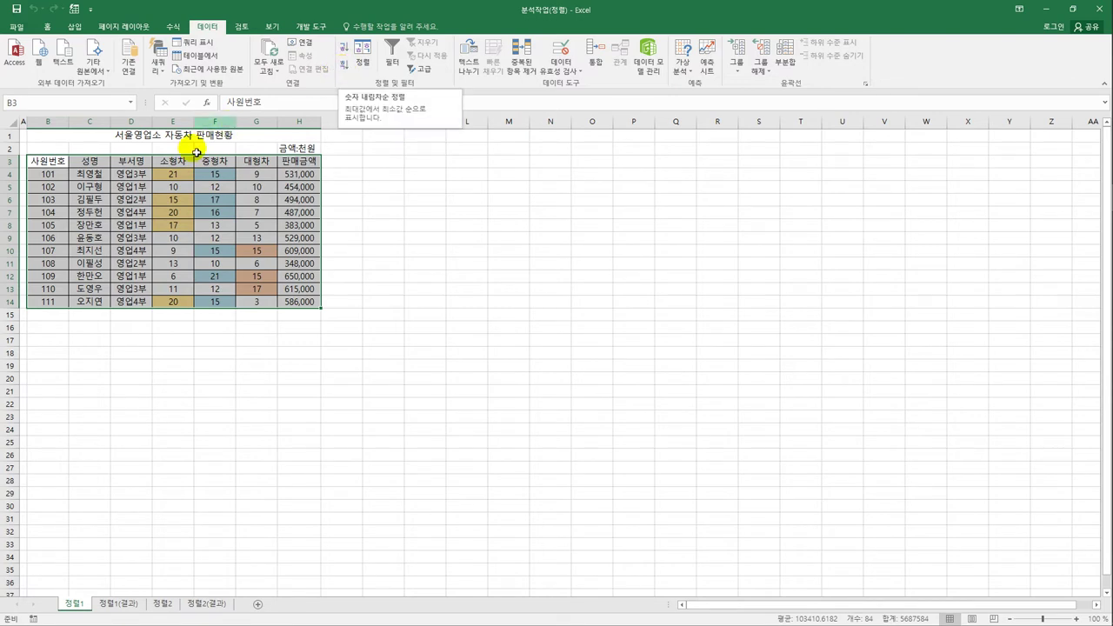
click(133, 161)
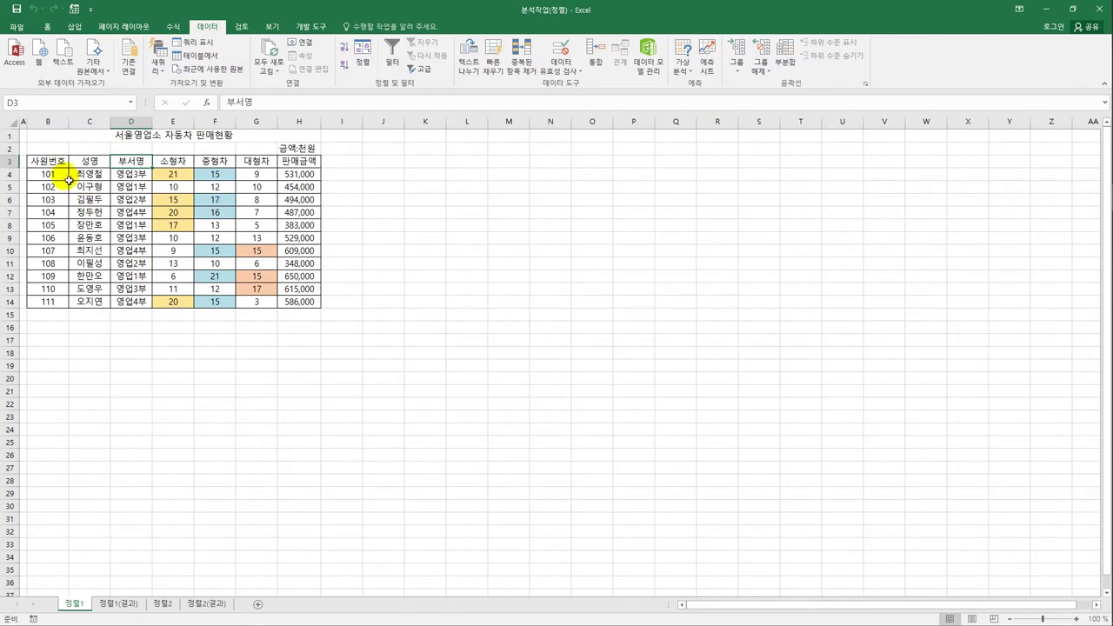
Sort the range B3:H14 by the values of 부서명 in ascending order (오름차순).
drag(50, 163, 297, 306)
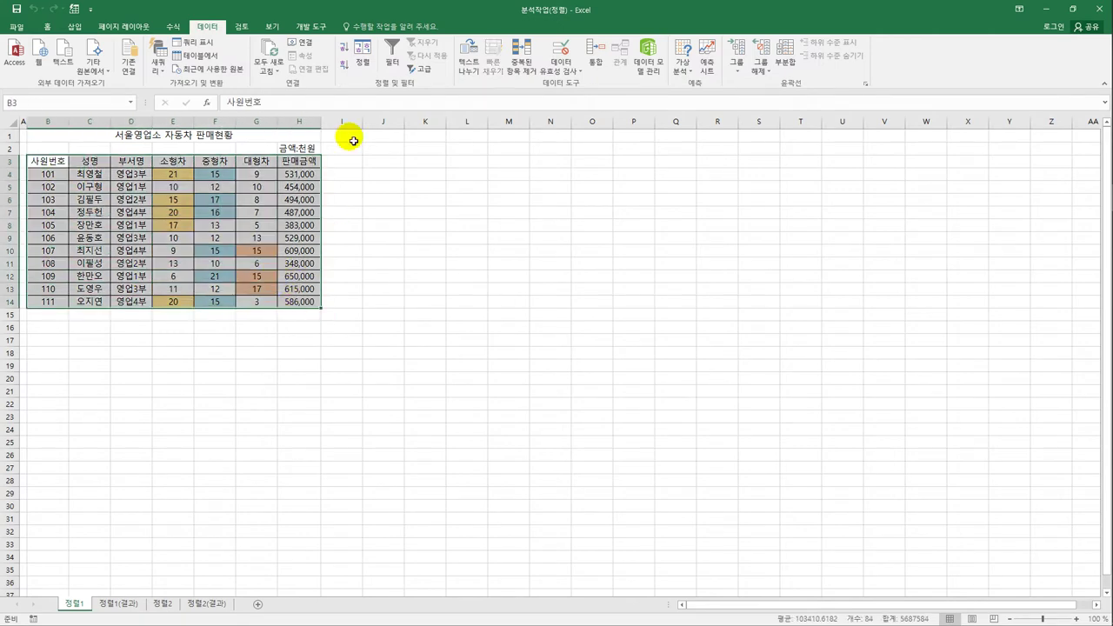
click(363, 56)
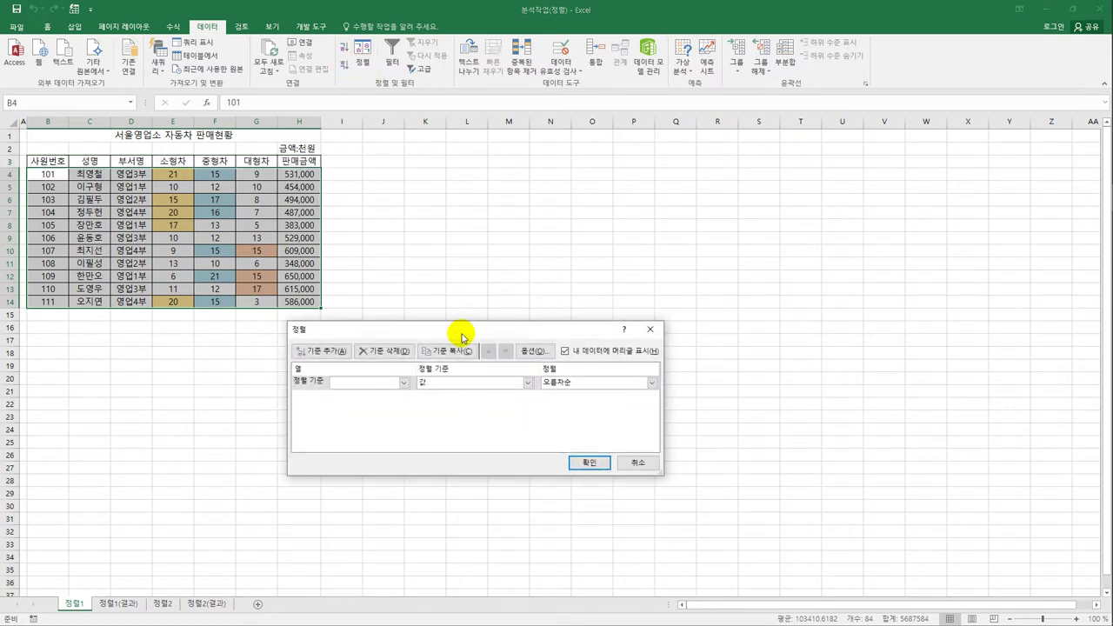
drag(457, 331, 517, 193)
click(466, 246)
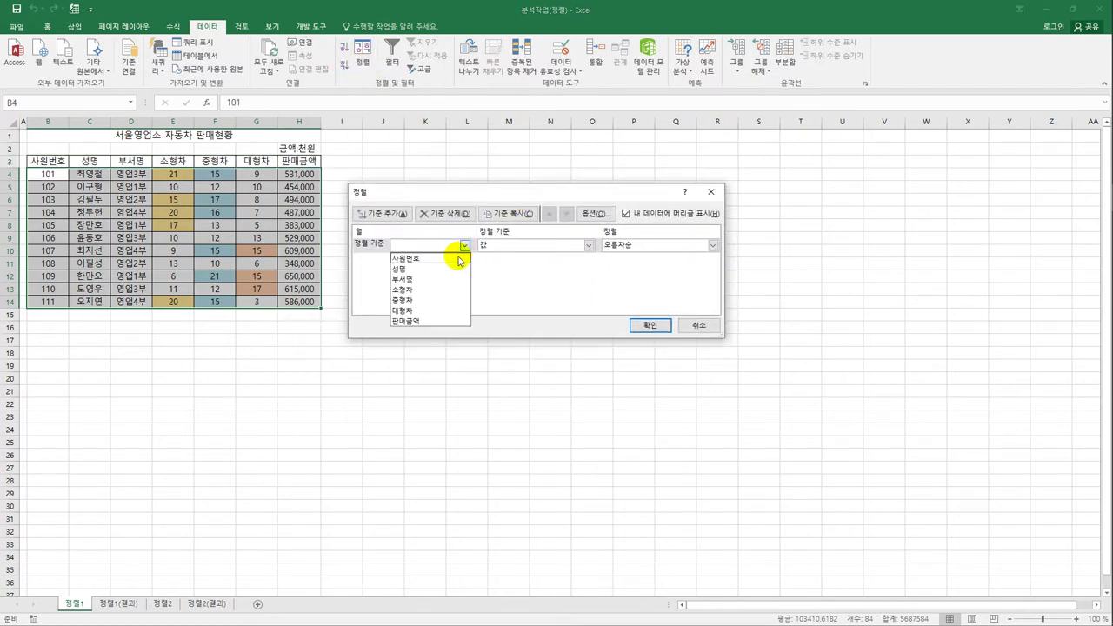
click(453, 280)
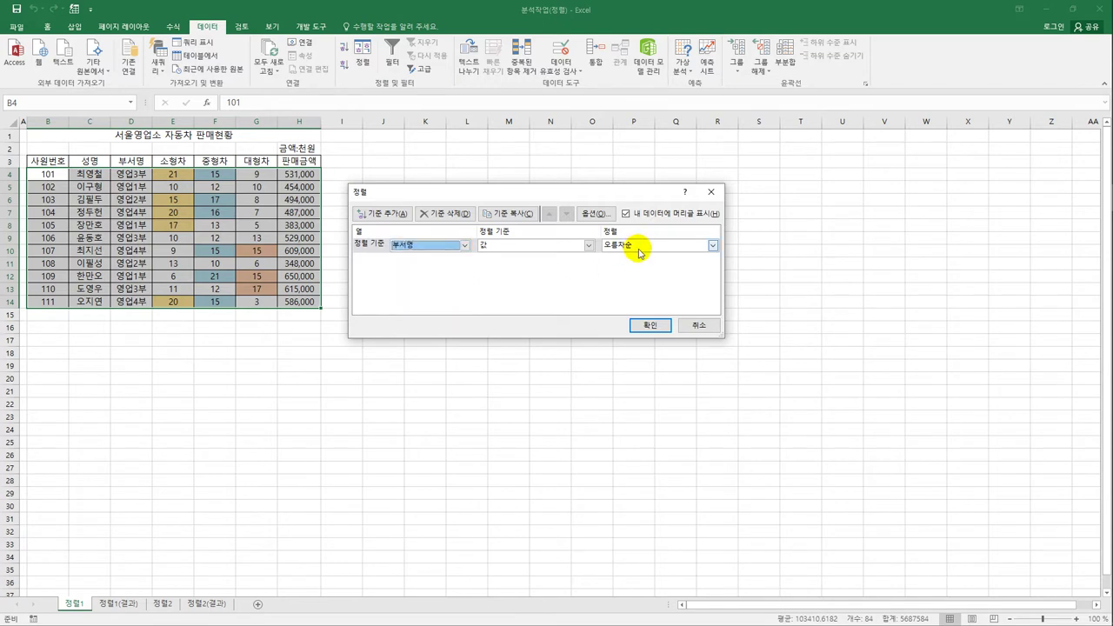
click(650, 324)
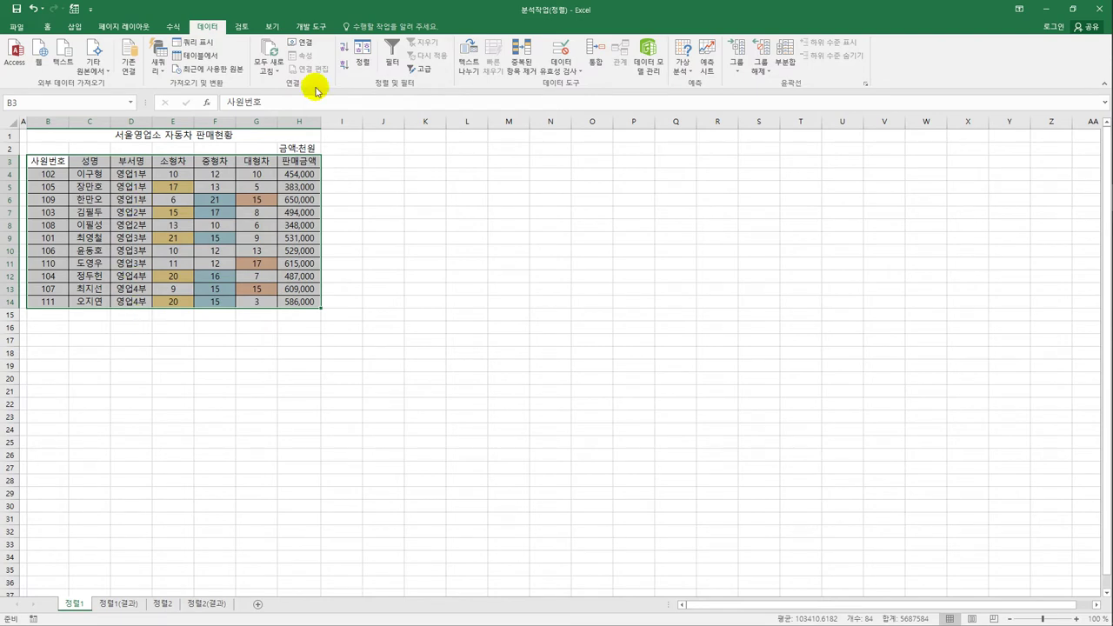
Add a second sort level for the same range on 중형차, based on cell colour (셀 색).
click(362, 59)
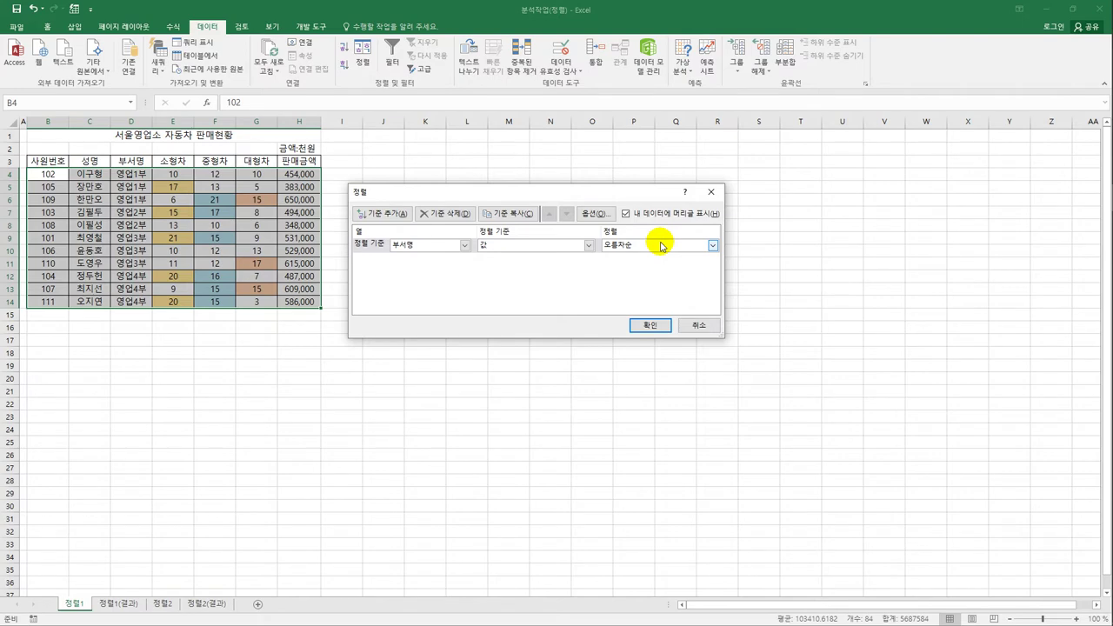
click(376, 213)
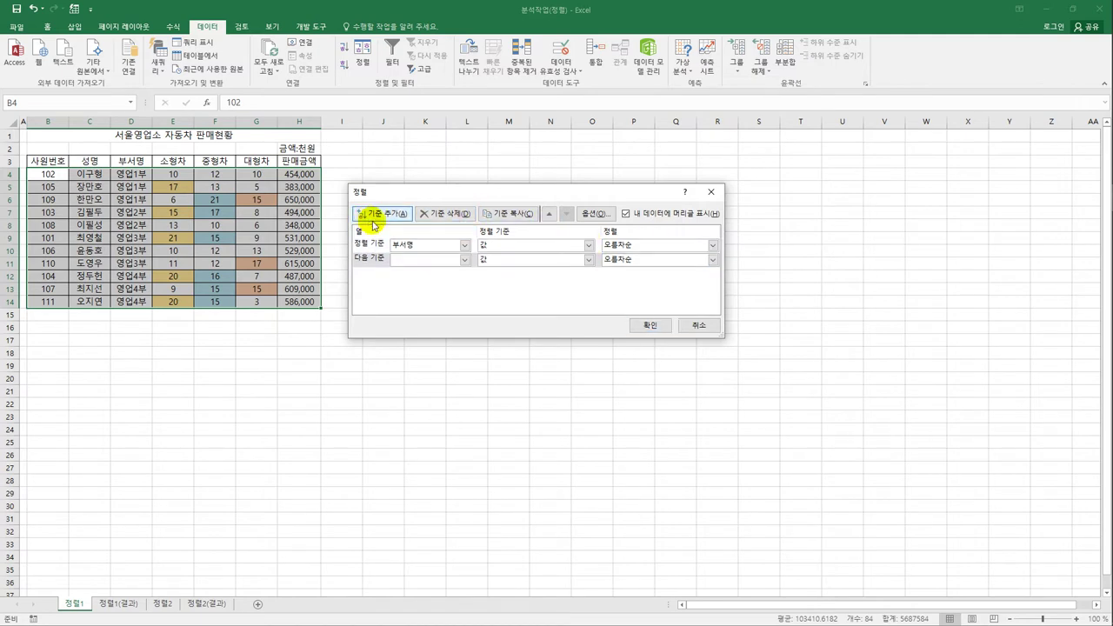
click(466, 259)
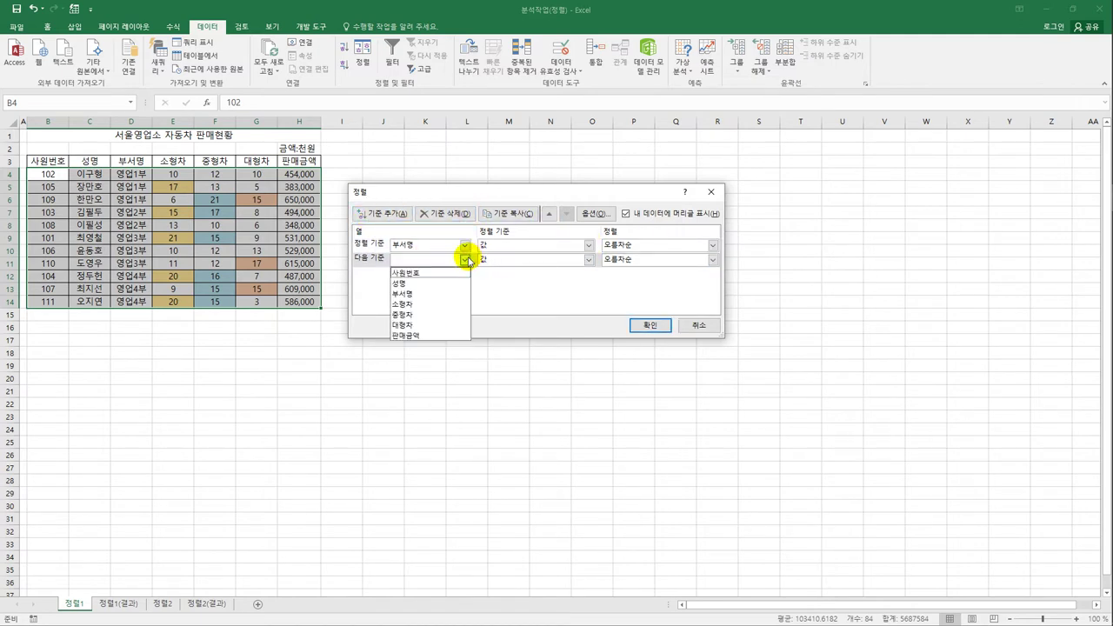
click(449, 315)
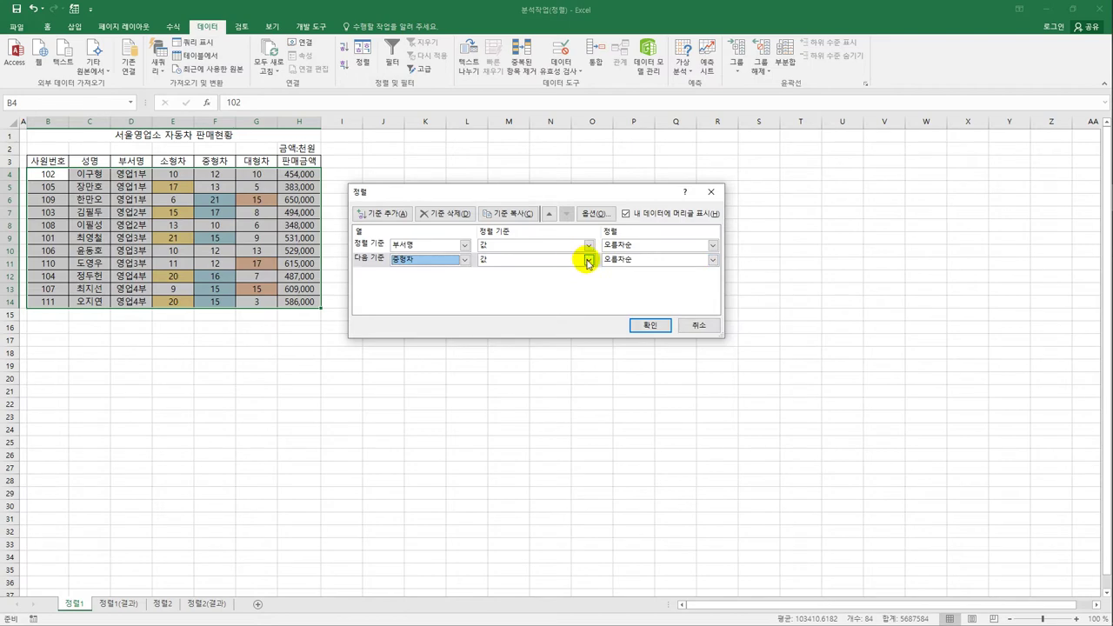
click(587, 260)
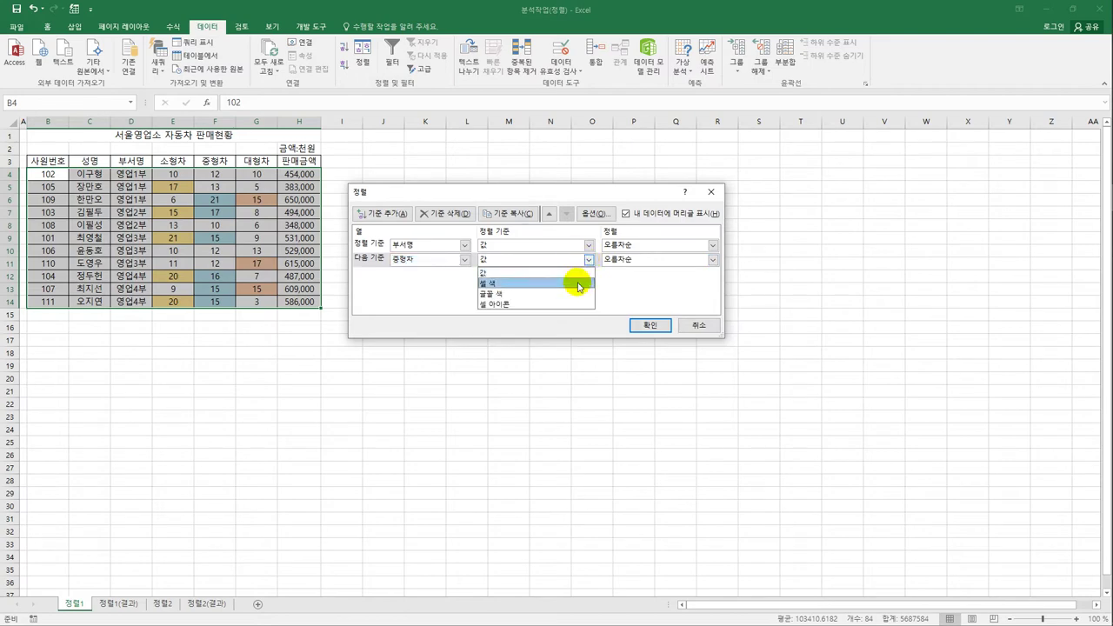
click(579, 283)
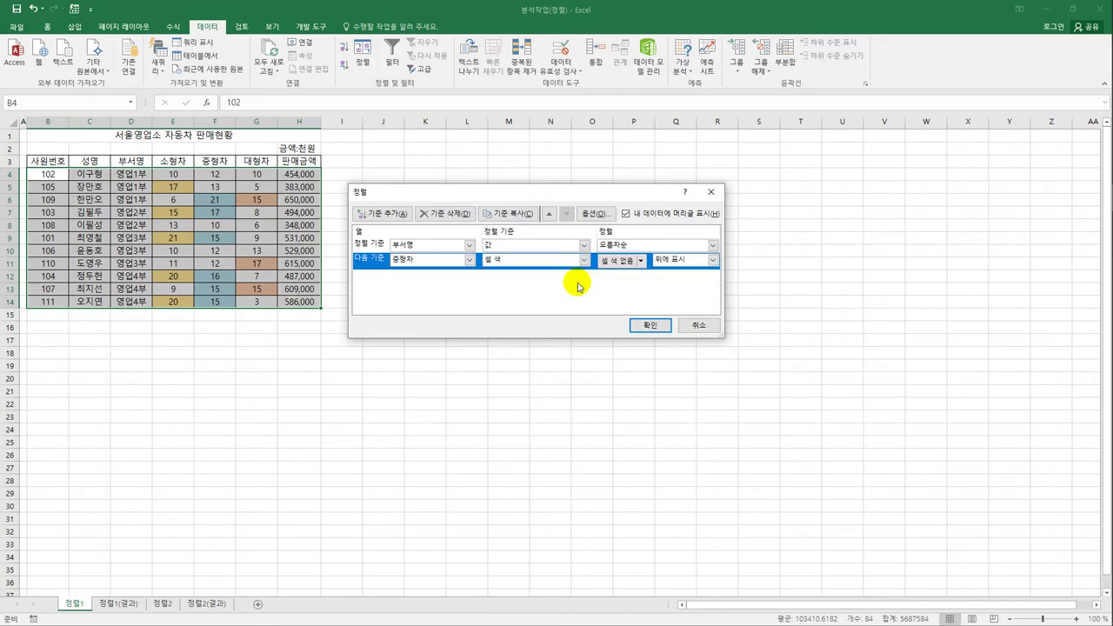
Set the 중형차 level to show the RGB(183, 222, 232) cell colour on top (위에 표시) and apply the sort.
click(640, 263)
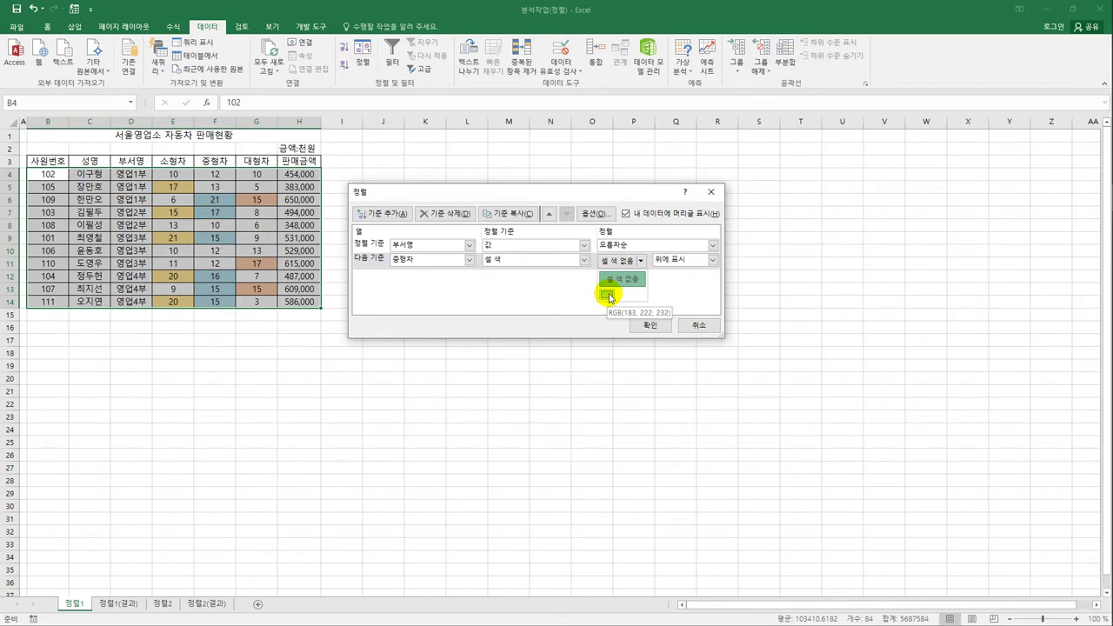
click(609, 296)
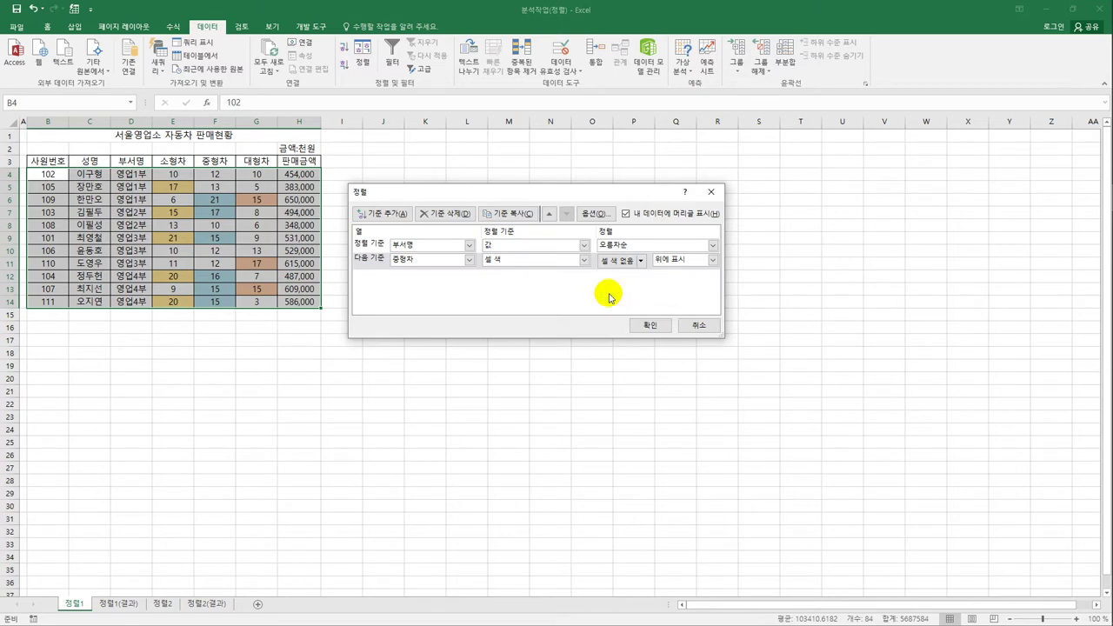
click(686, 260)
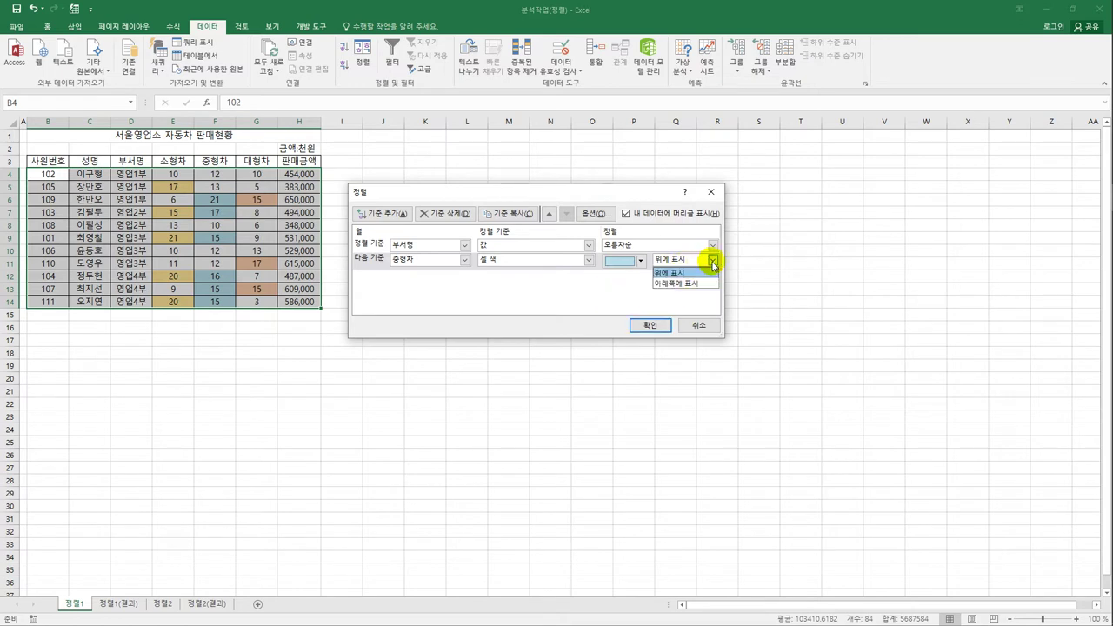
click(701, 274)
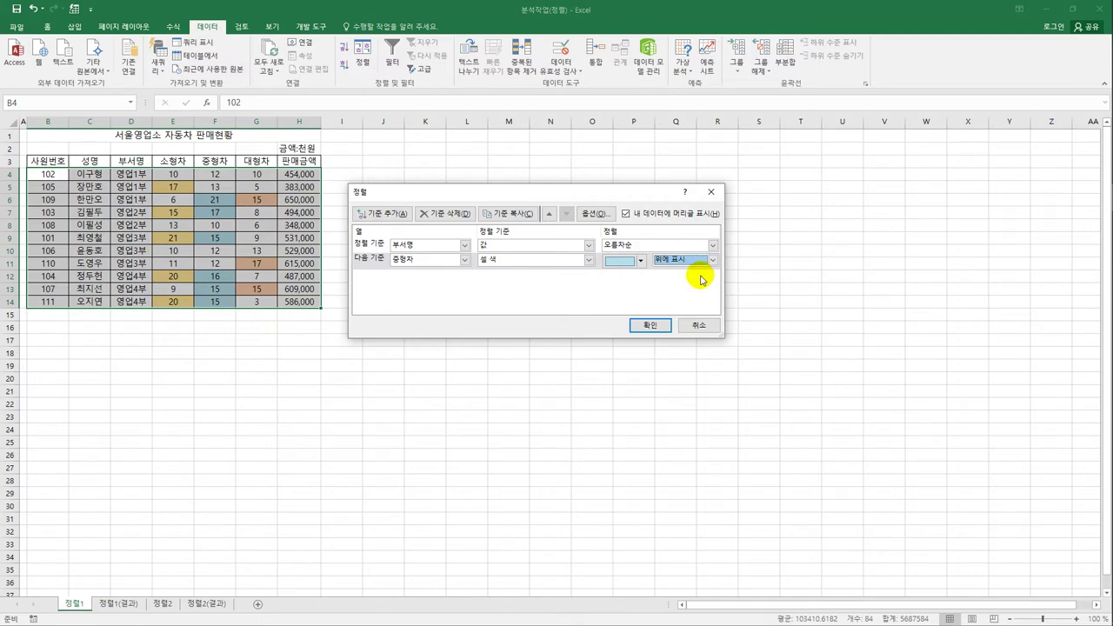
click(654, 326)
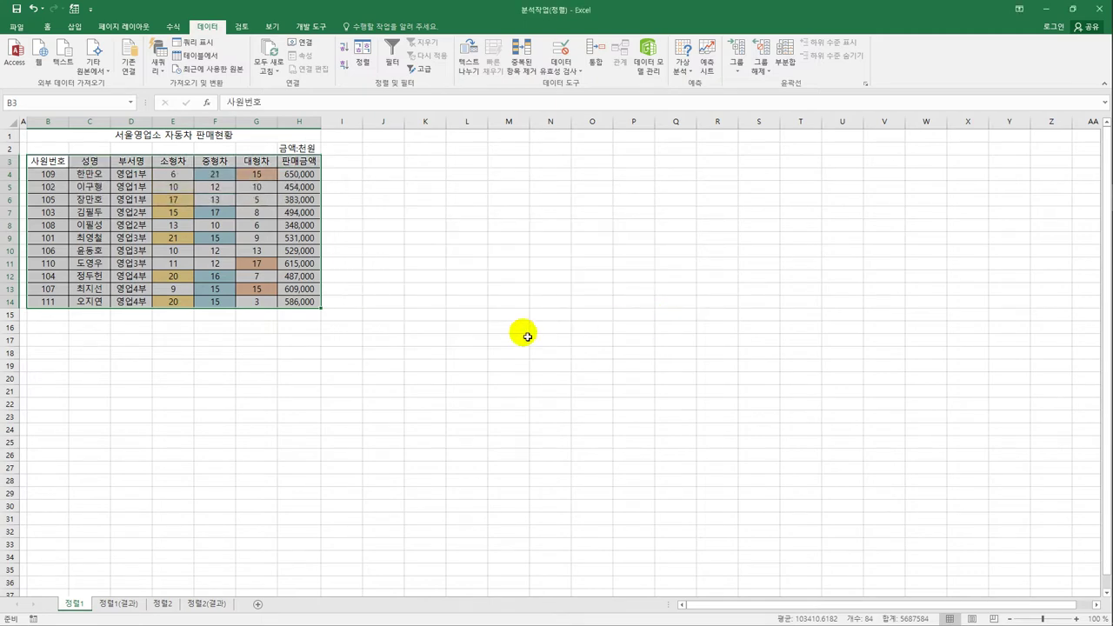
Check the 중형차 colour order within the 영업1부 and 영업2부 groups and compare it with the 정렬1(결과) sheet.
click(143, 174)
drag(143, 178, 219, 207)
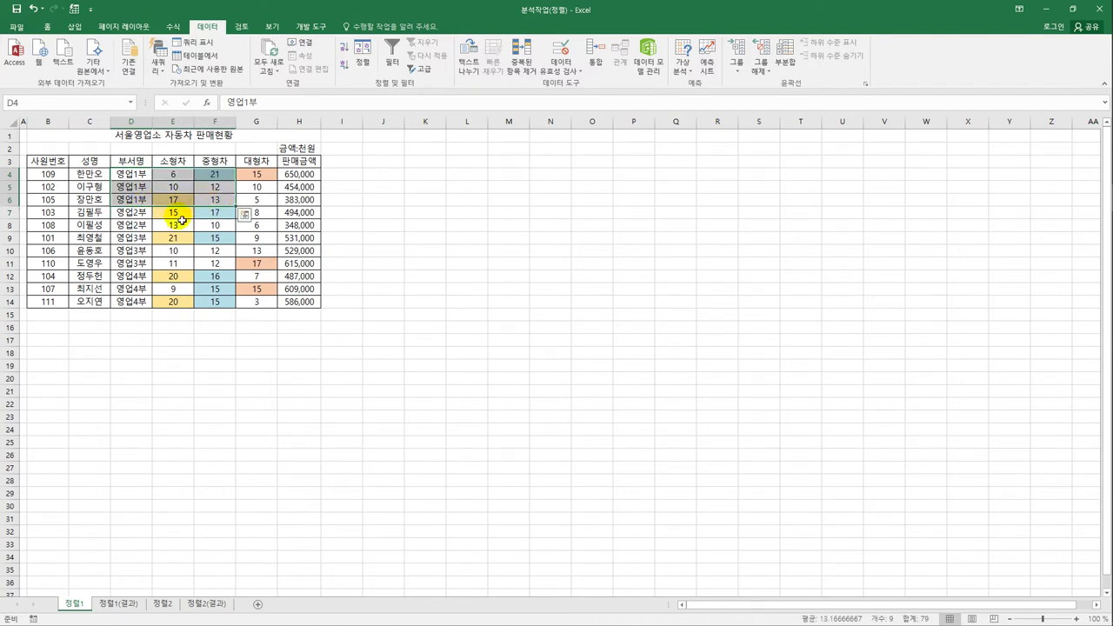
drag(139, 213, 215, 233)
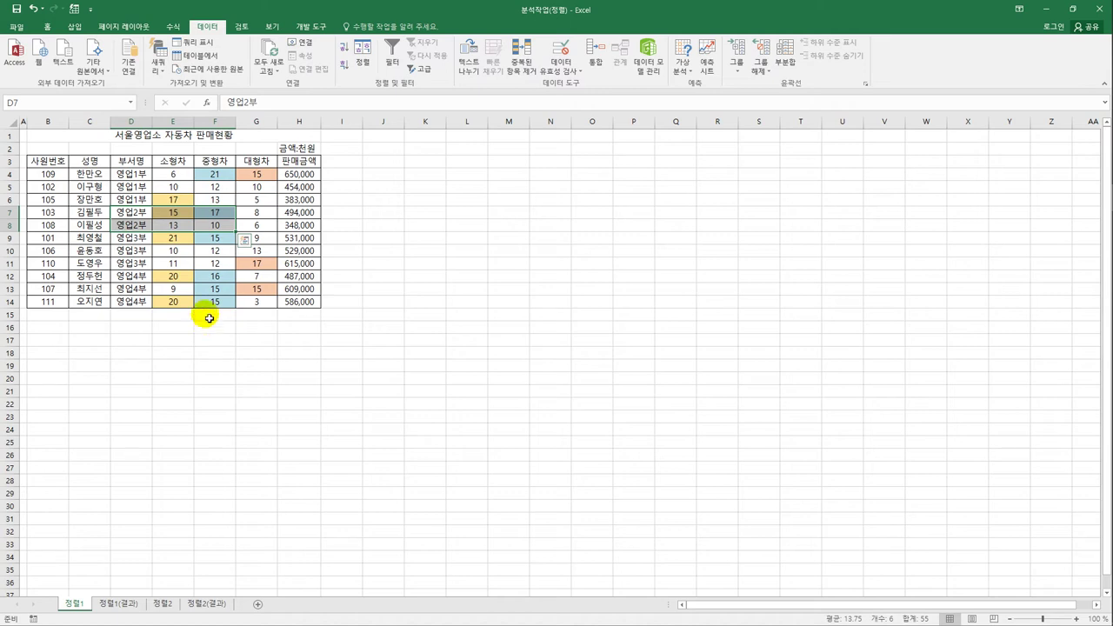
click(221, 179)
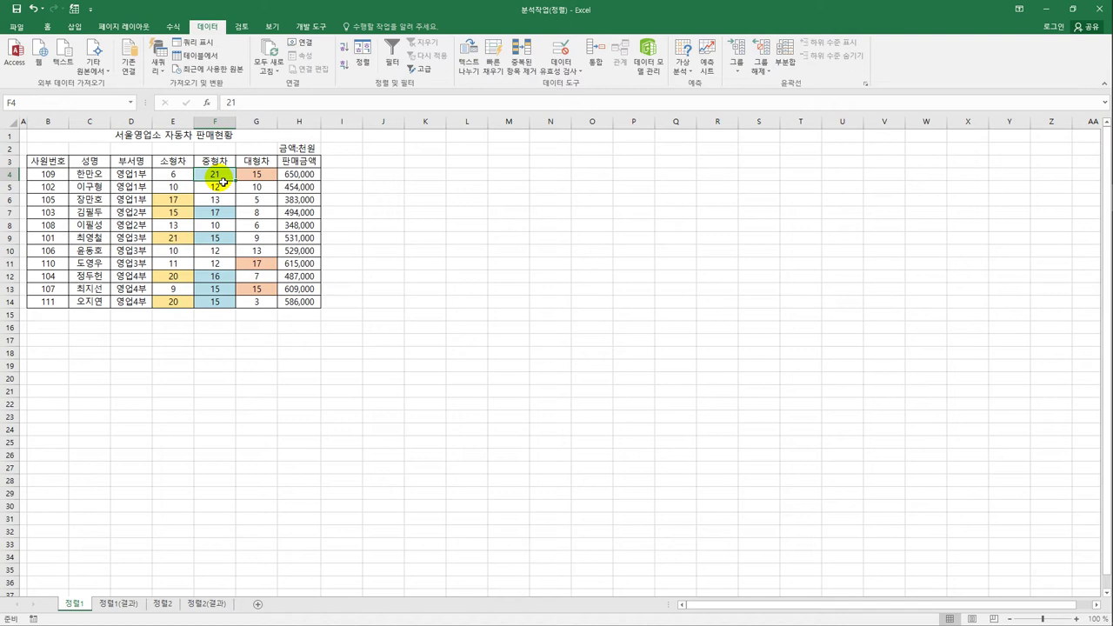
click(120, 610)
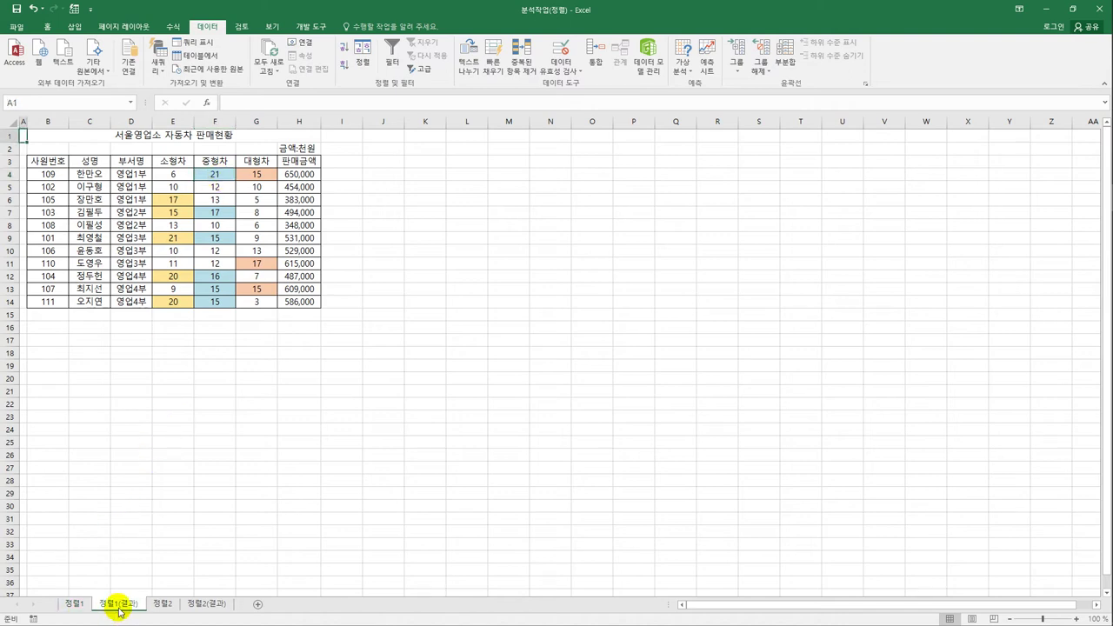
Start a custom sort of the club member table A3:G17 on sheet 정렬2 with 포지션 as the first sort column.
click(169, 606)
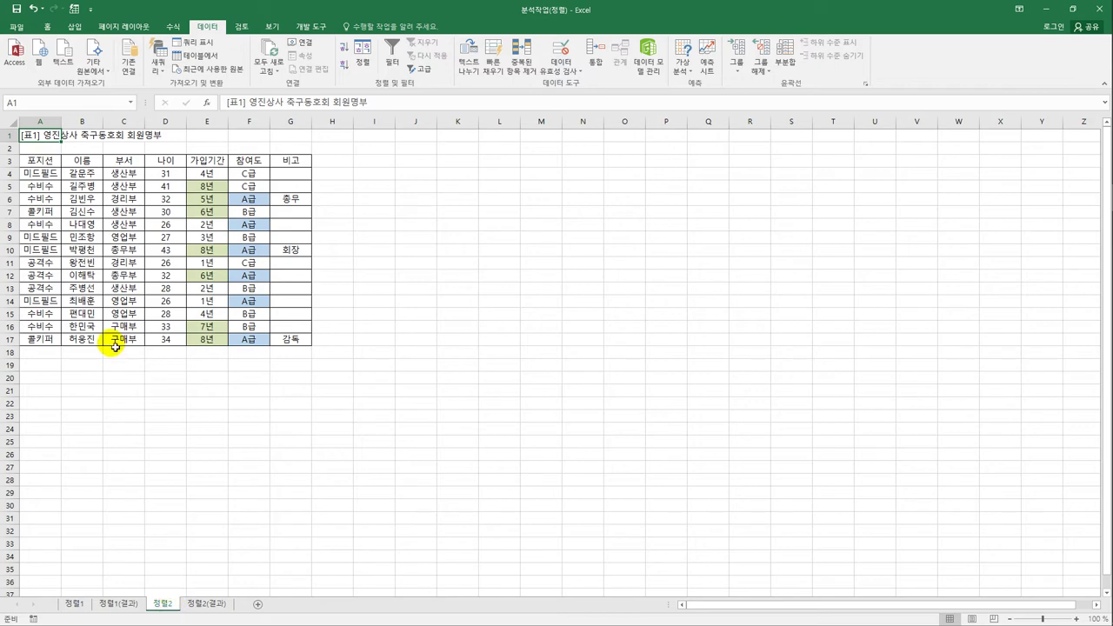
click(39, 160)
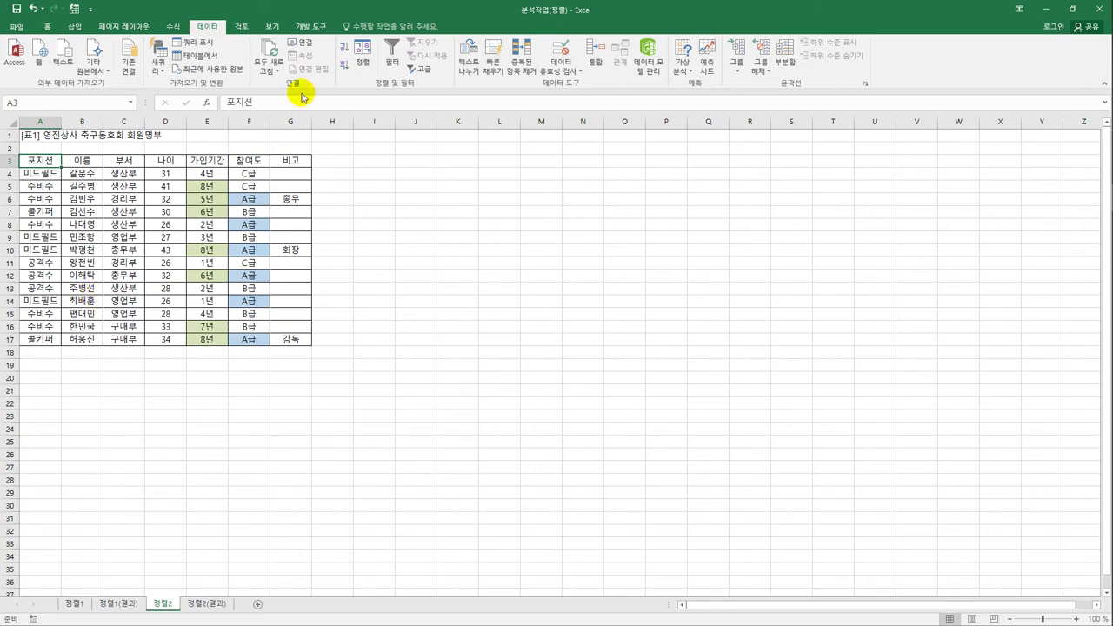
click(363, 52)
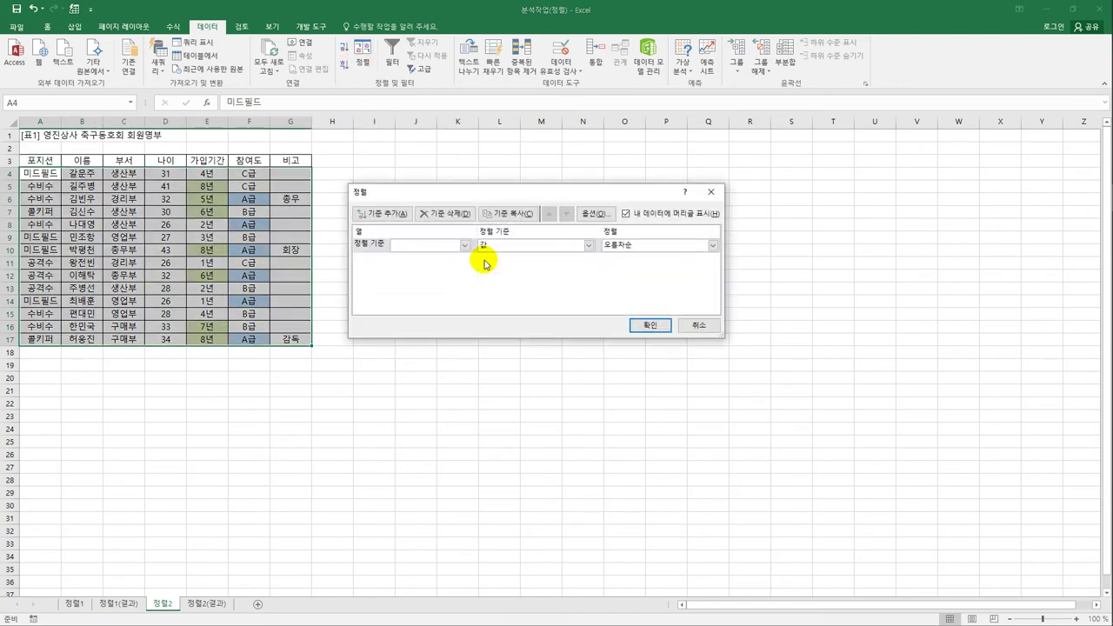
click(464, 245)
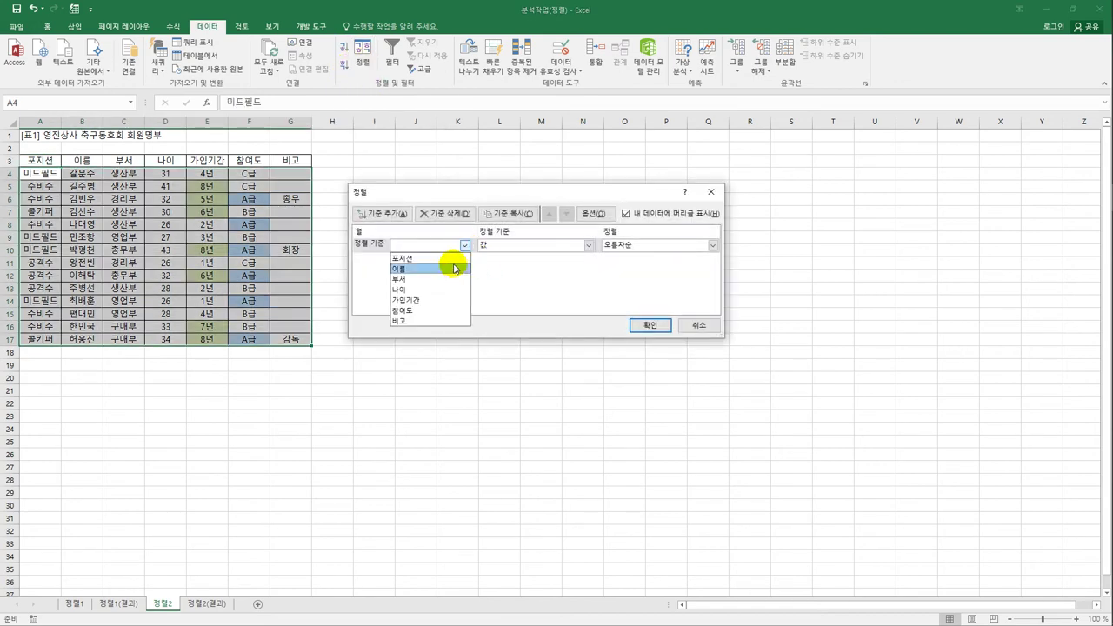
click(453, 266)
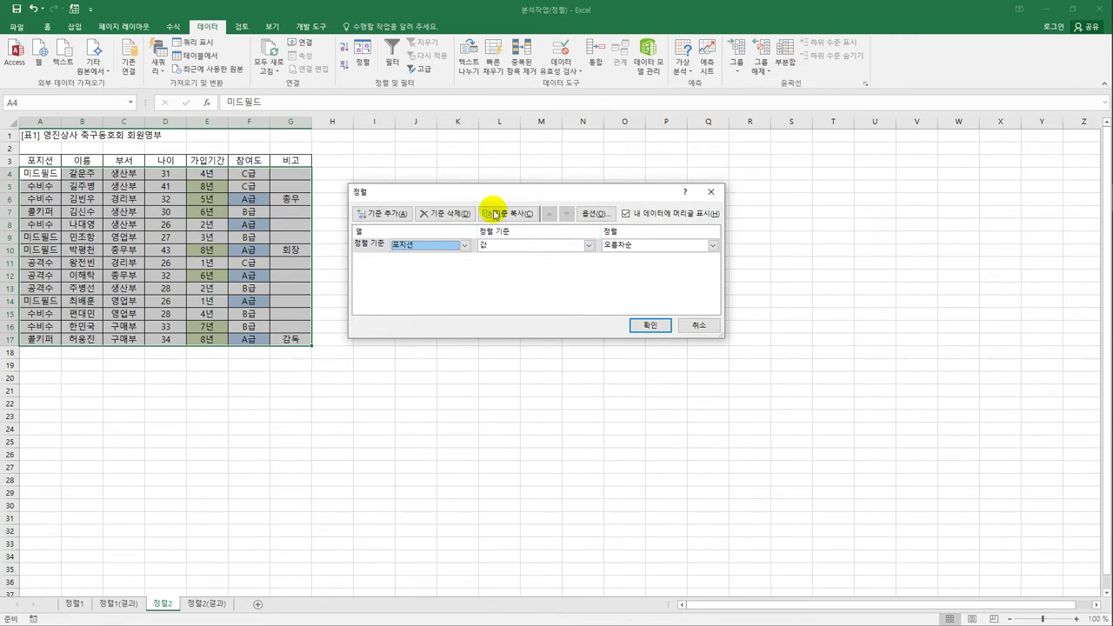
Add a custom list (사용자 지정 목록) with the entries 공격수, 골기퍼, 미드필드, 수비수 for the 포지션 order.
click(667, 245)
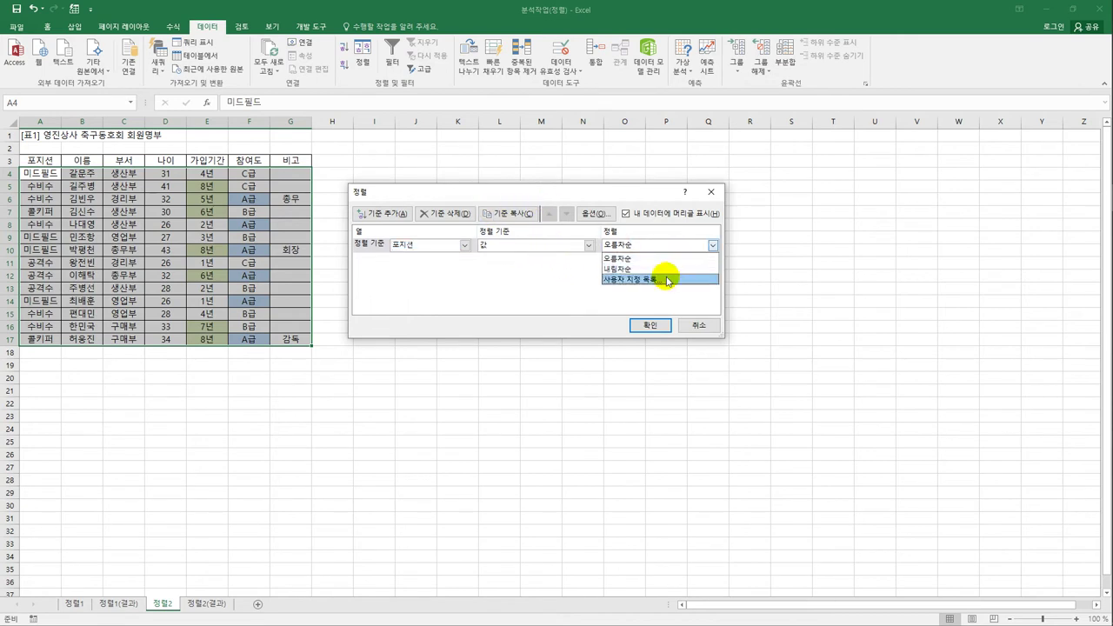
click(611, 279)
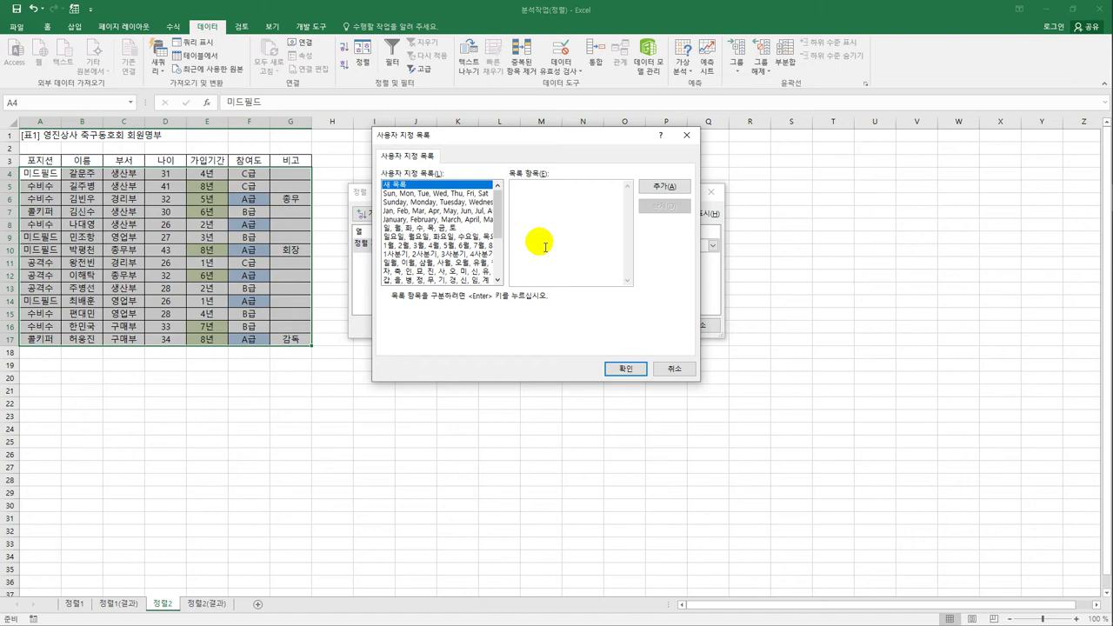
text(포지선)
key(BackSpace)
key(BackSpace)
key(BackSpace)
text(공격수)
key(Return)
text(수비)
text(퍼)
text(미드필드)
key(Return)
text(수비수)
click(658, 187)
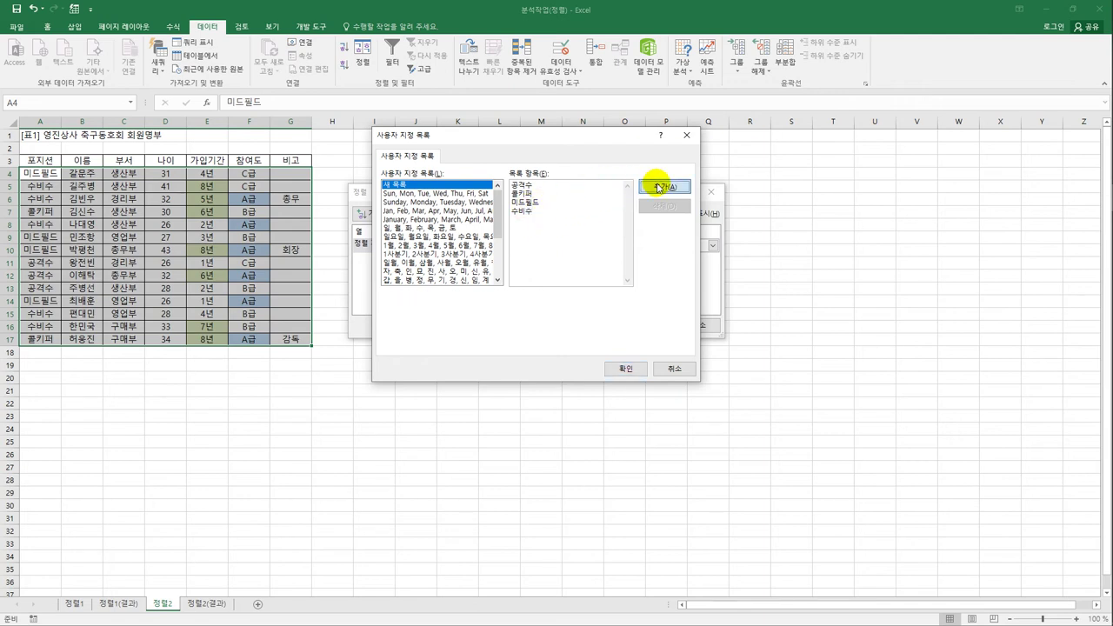
Apply the newly added list 공격수, 골기퍼, 미드필드, 수비수 as the sort order of the 포지션 level.
drag(490, 204, 491, 272)
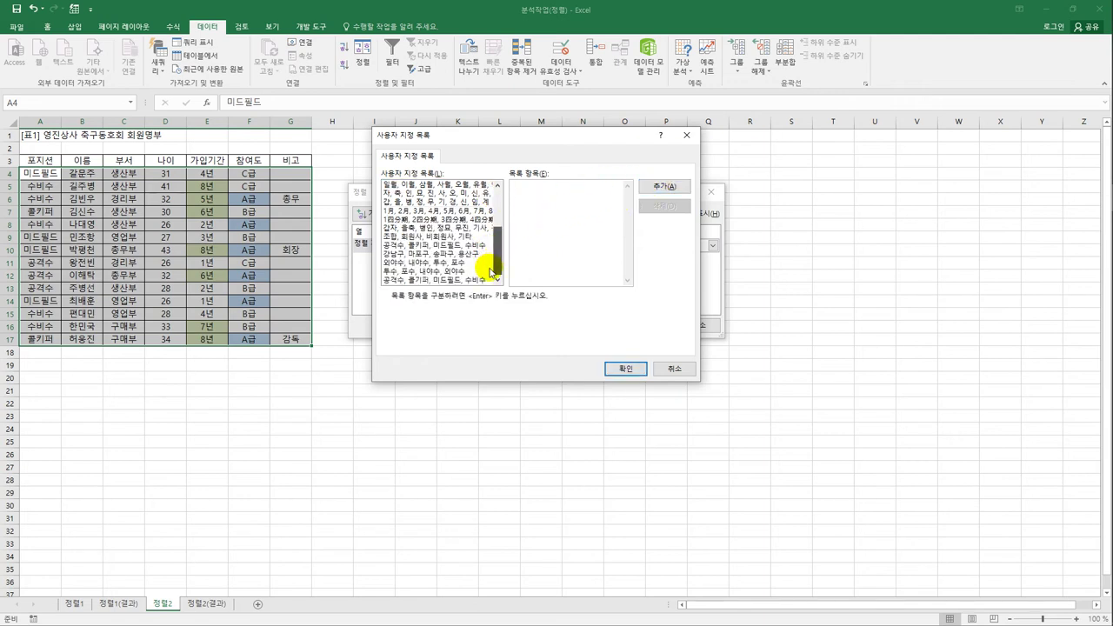
click(459, 281)
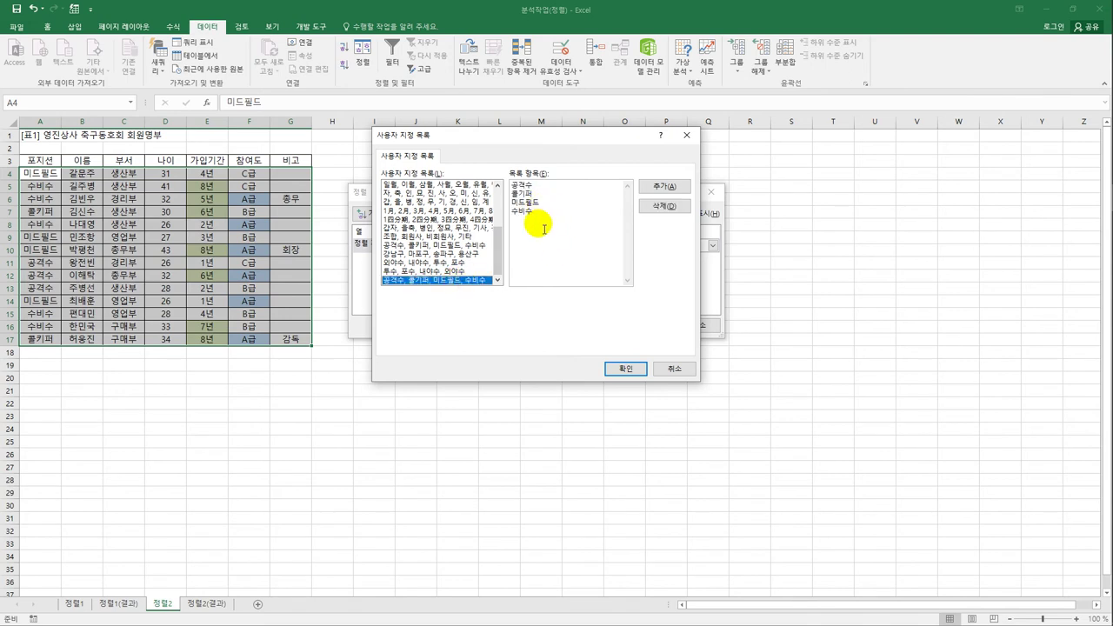
click(624, 369)
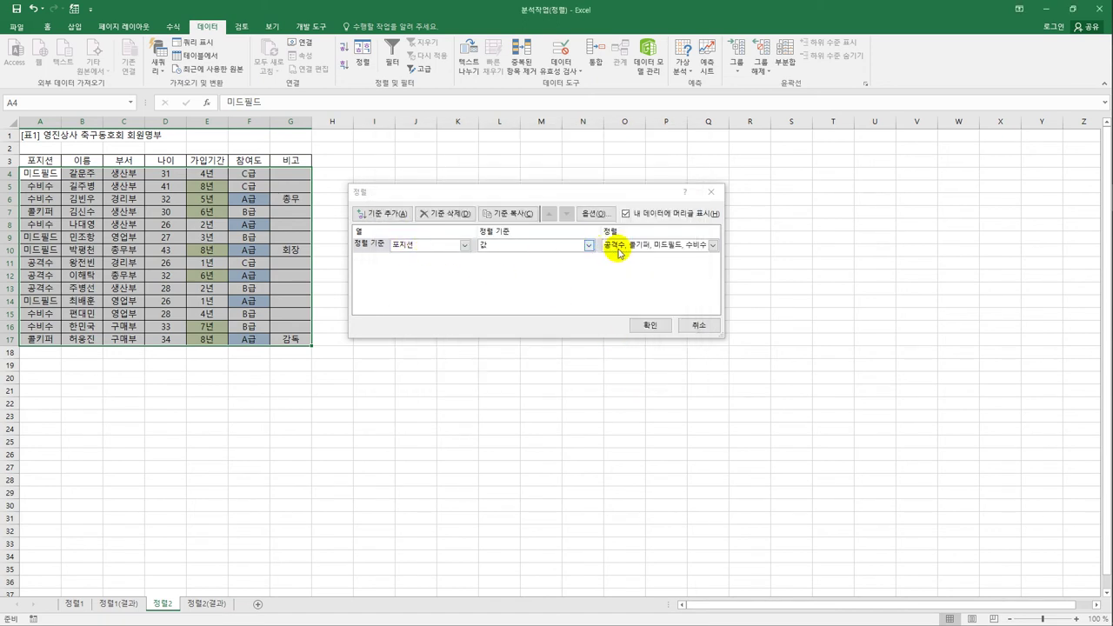
Change the 포지션 sort order to the existing custom list 공격수, 골키퍼, 미드필드, 수비수.
click(708, 244)
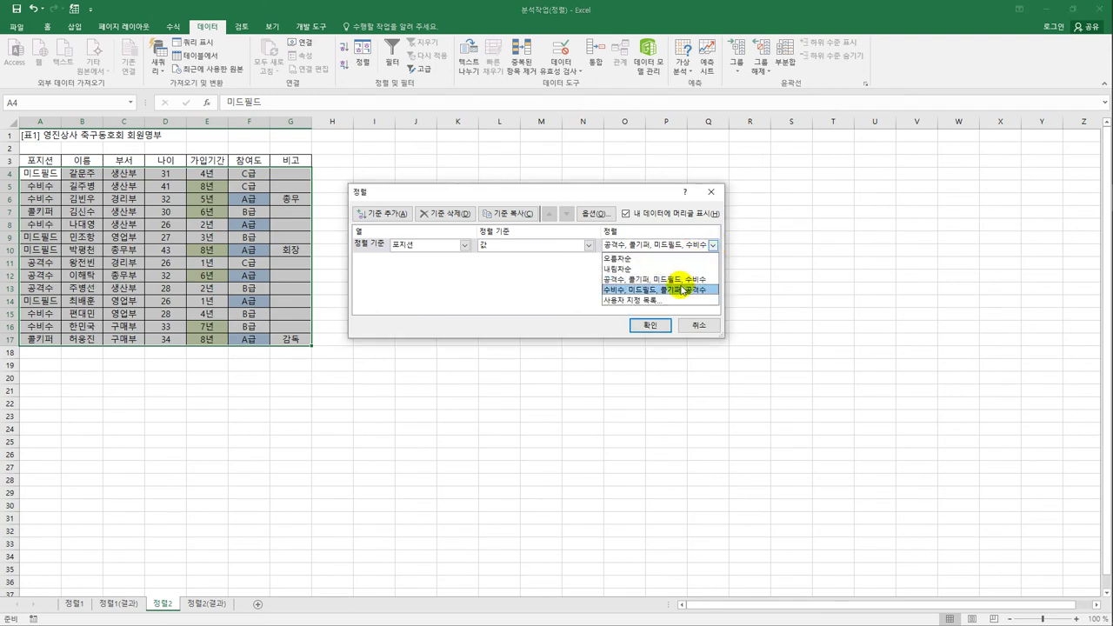
click(634, 300)
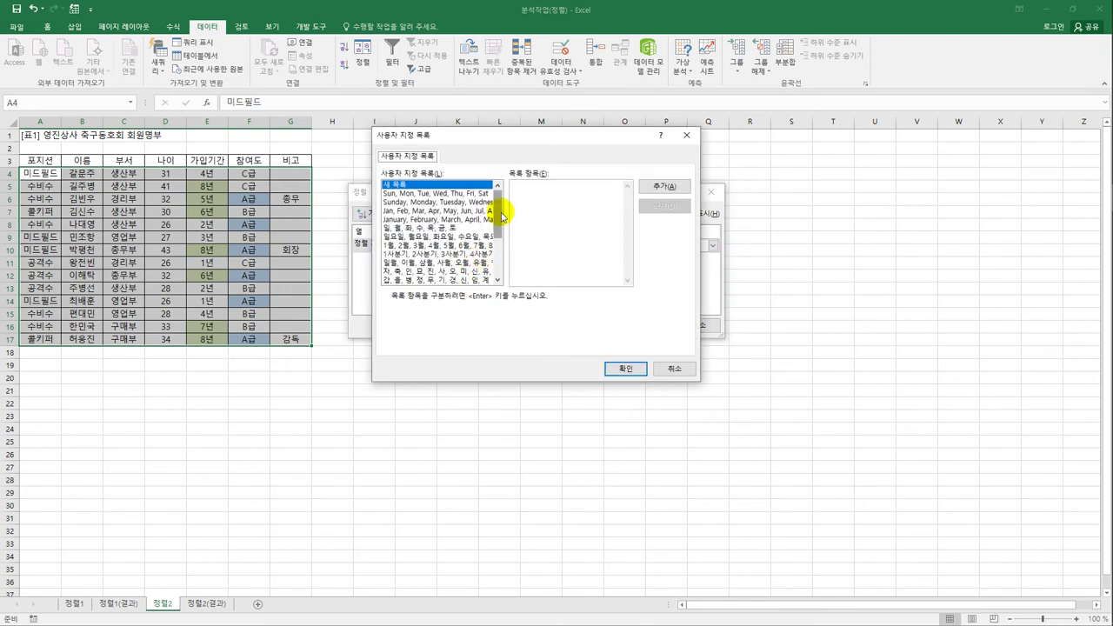
drag(502, 216, 504, 278)
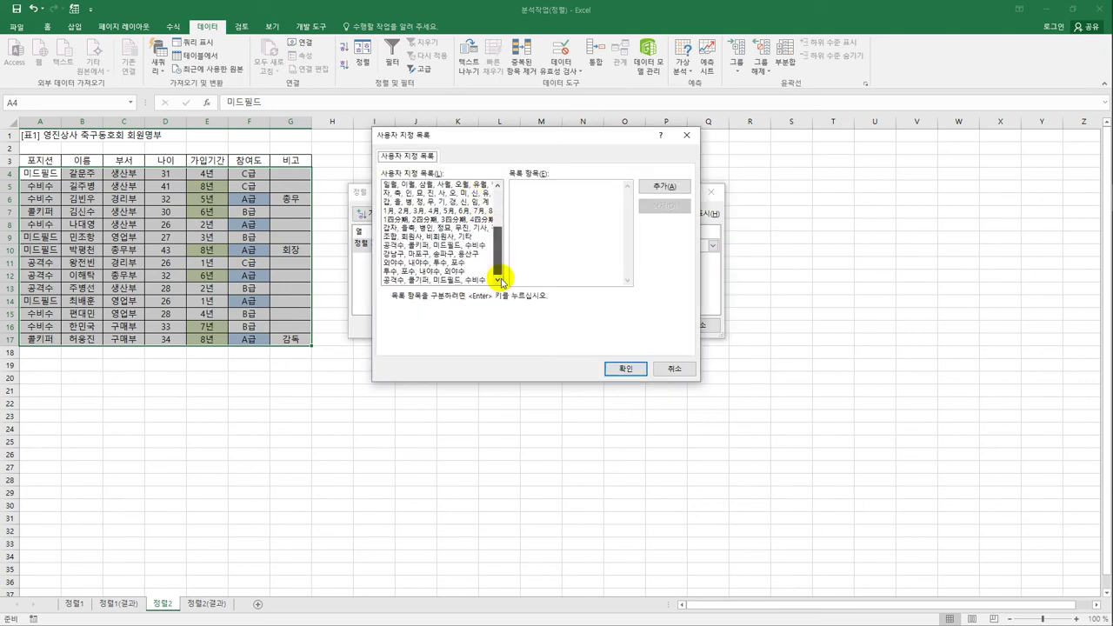
click(434, 246)
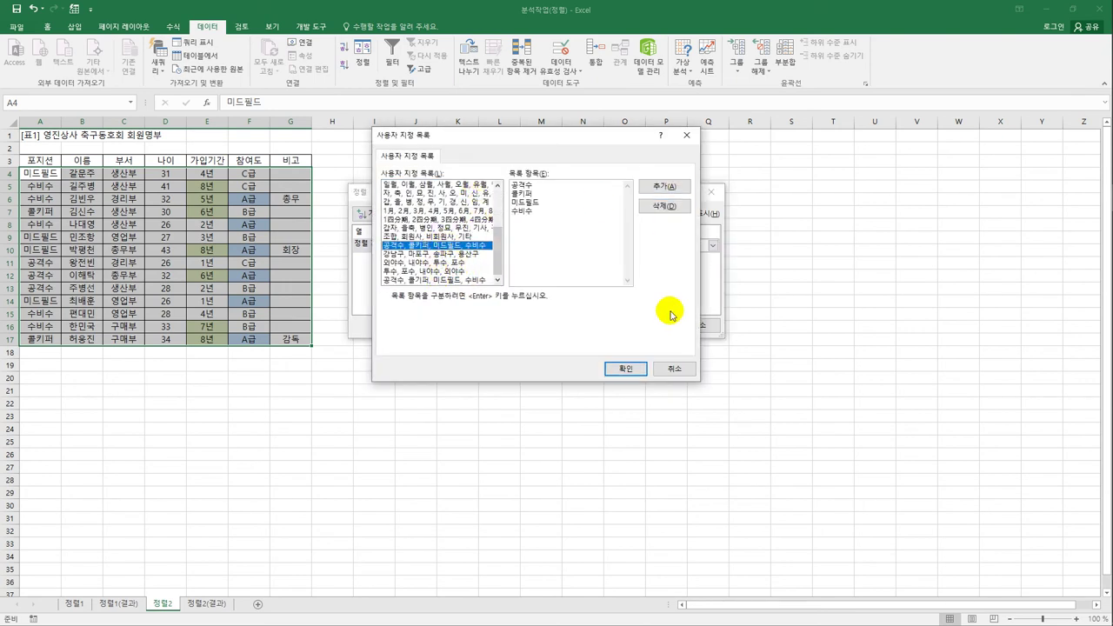
click(625, 368)
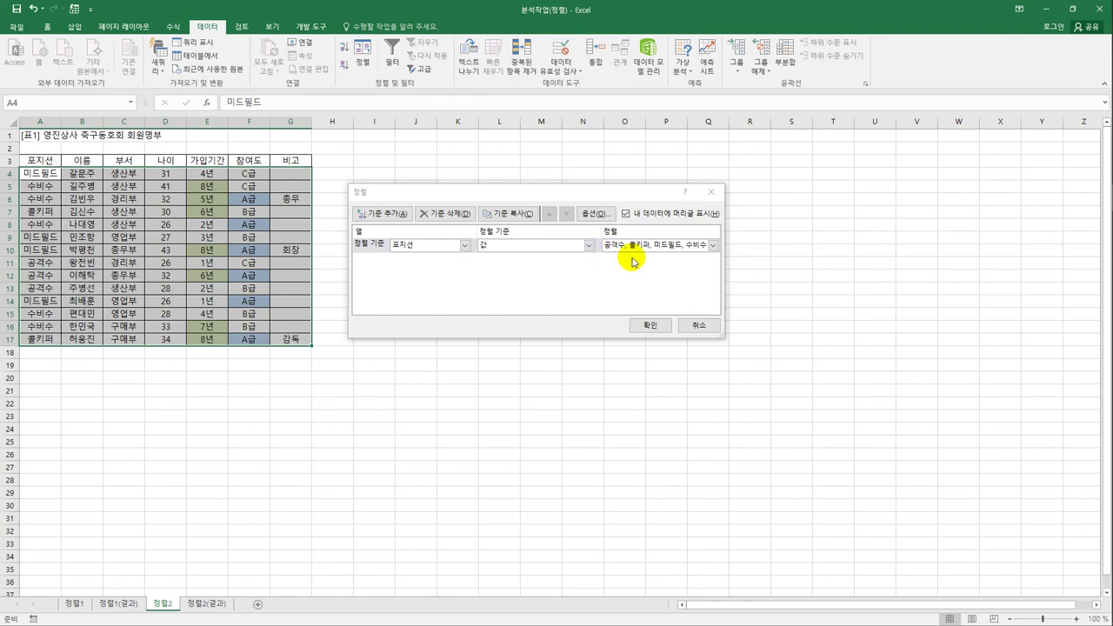
Add a second sort level on 가입기간, based on cell colour (셀 색).
click(383, 214)
click(467, 259)
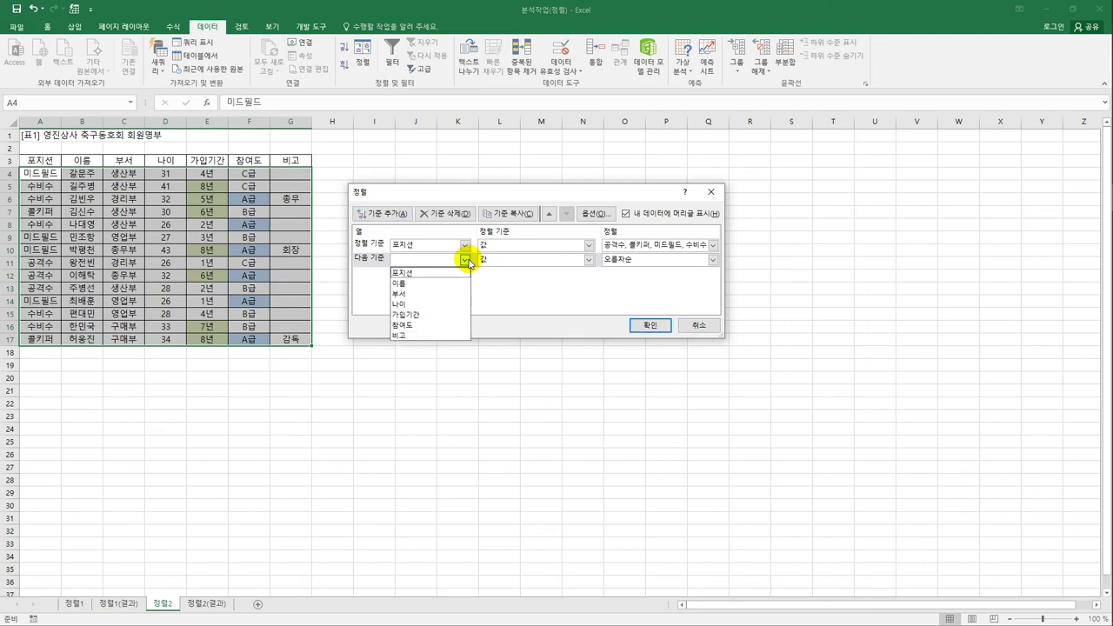
click(449, 313)
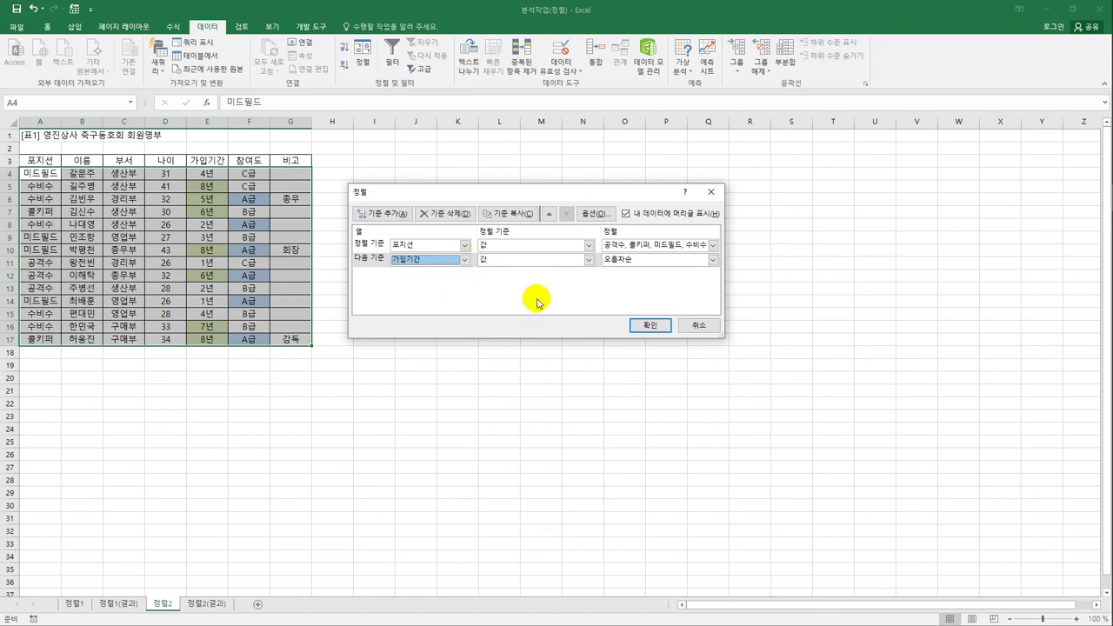
click(588, 259)
click(576, 275)
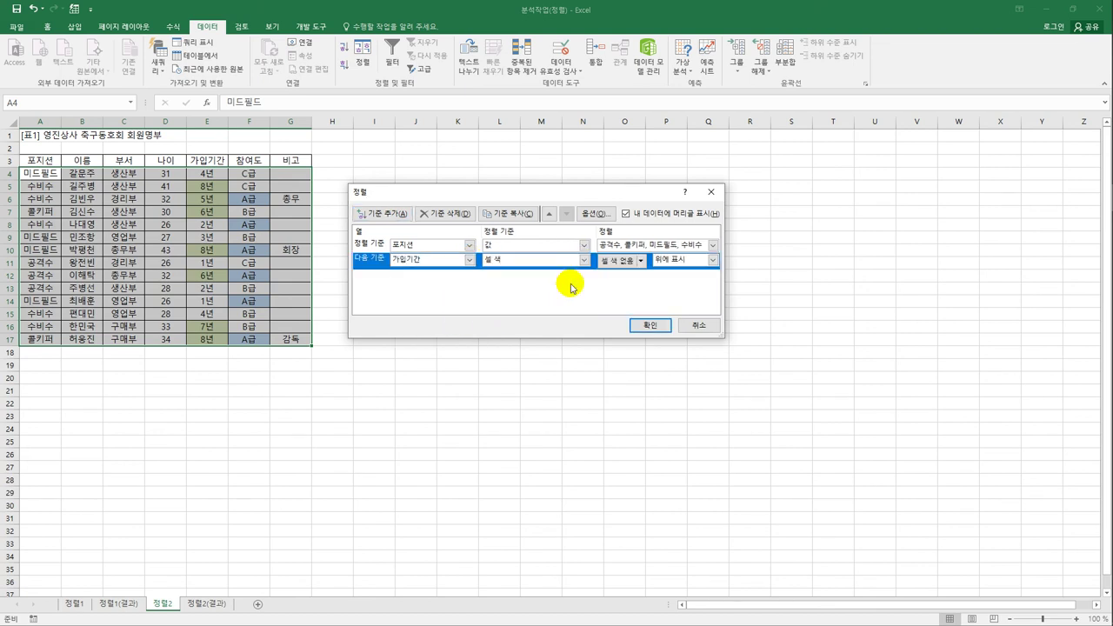
Set the 가입기간 level to show the light green cell colour on top (위에 표시) and apply the sort.
click(641, 260)
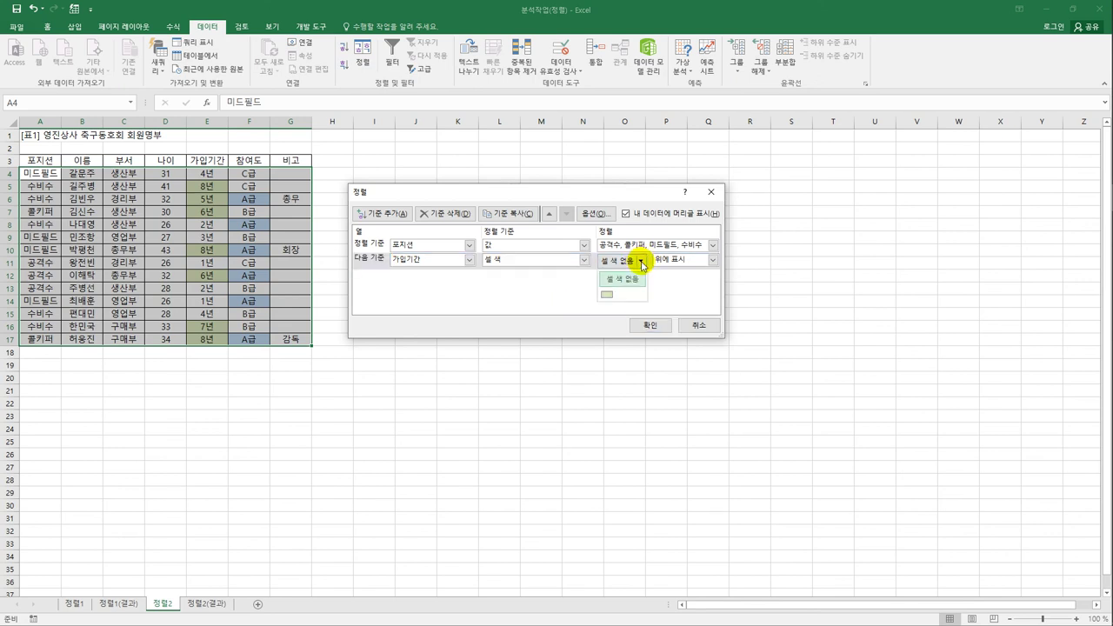
click(607, 297)
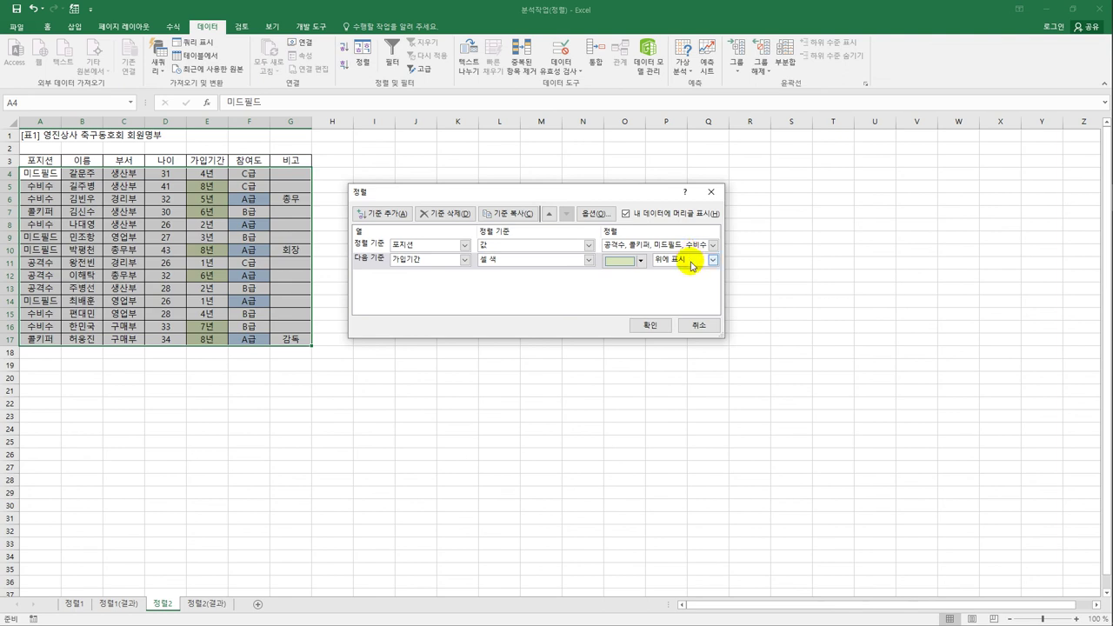
click(661, 324)
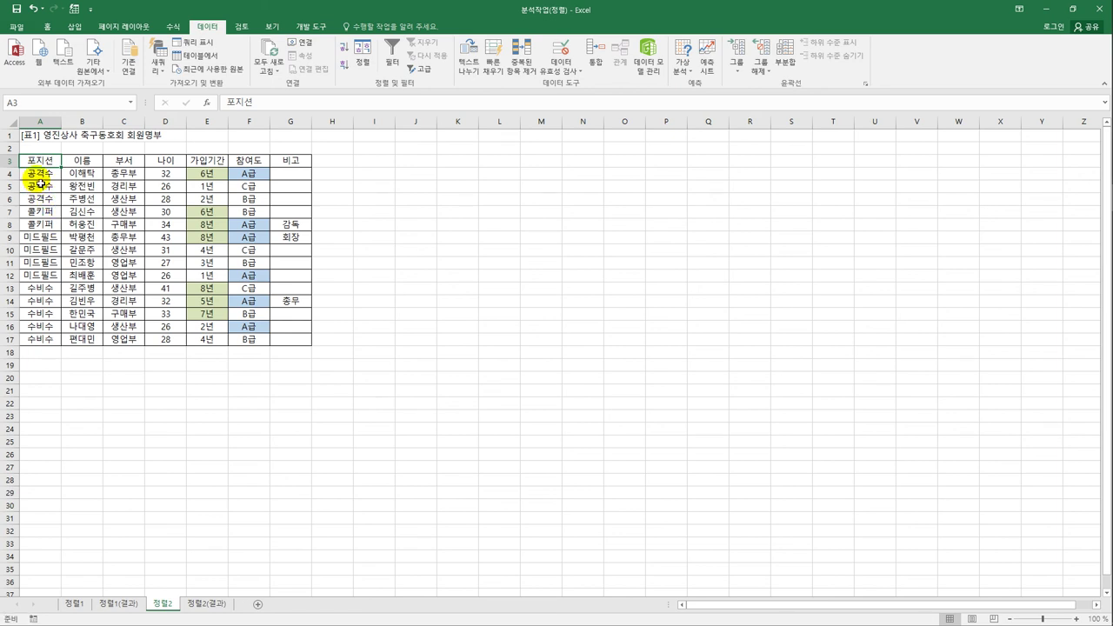
Check the 가입기간 colour order within the 포지션 groups and compare sheet 정렬2 with the 정렬2(결과) sheet.
click(200, 184)
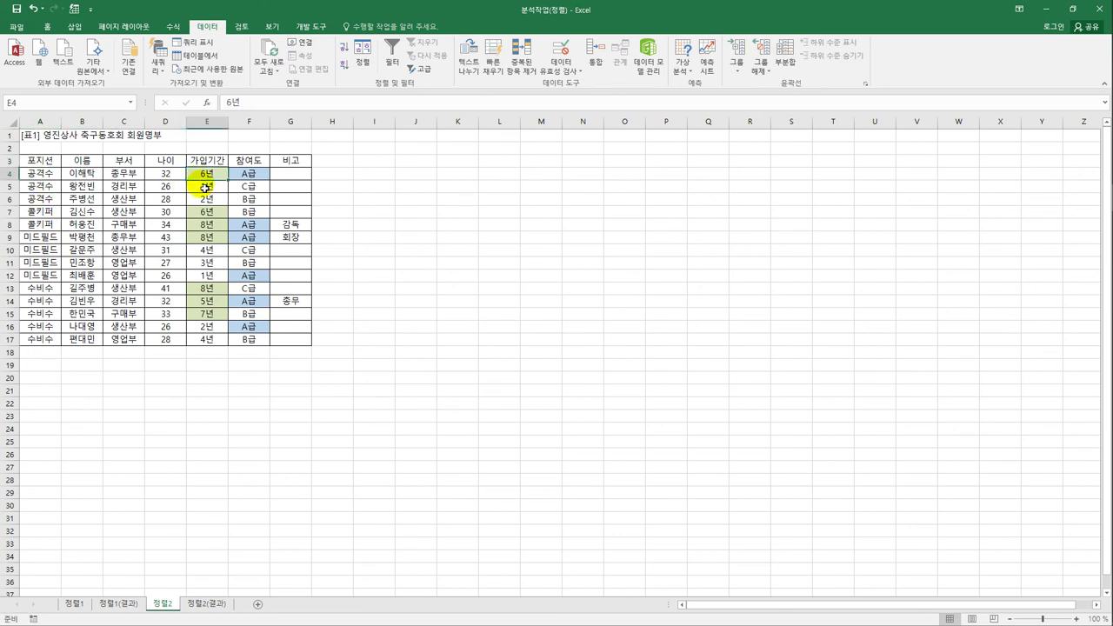
click(205, 211)
click(209, 290)
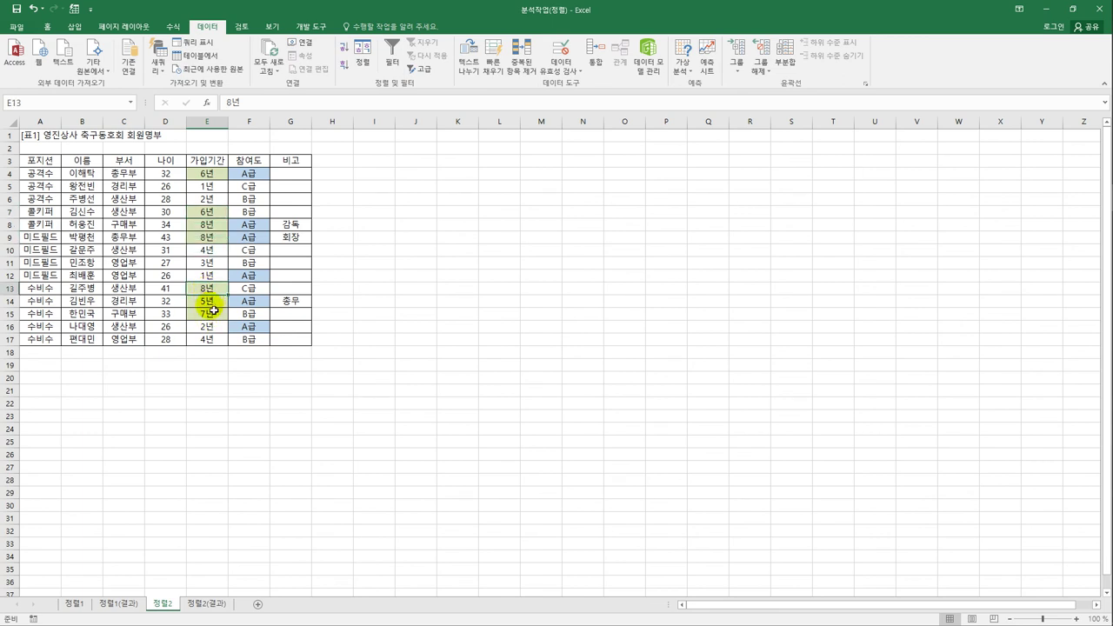
click(215, 607)
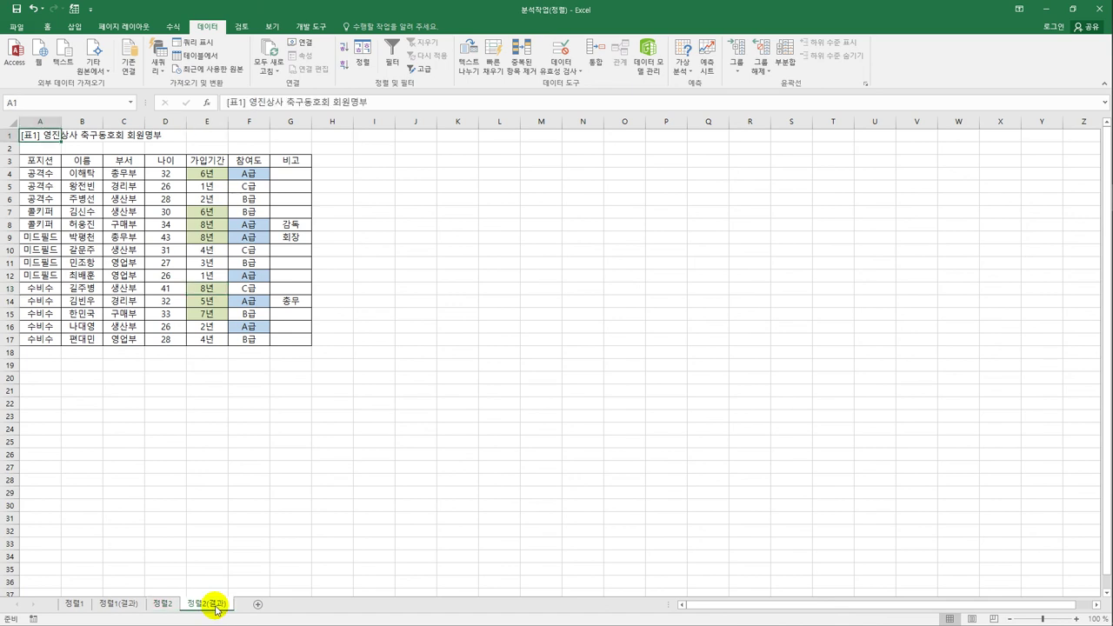
click(162, 604)
click(206, 609)
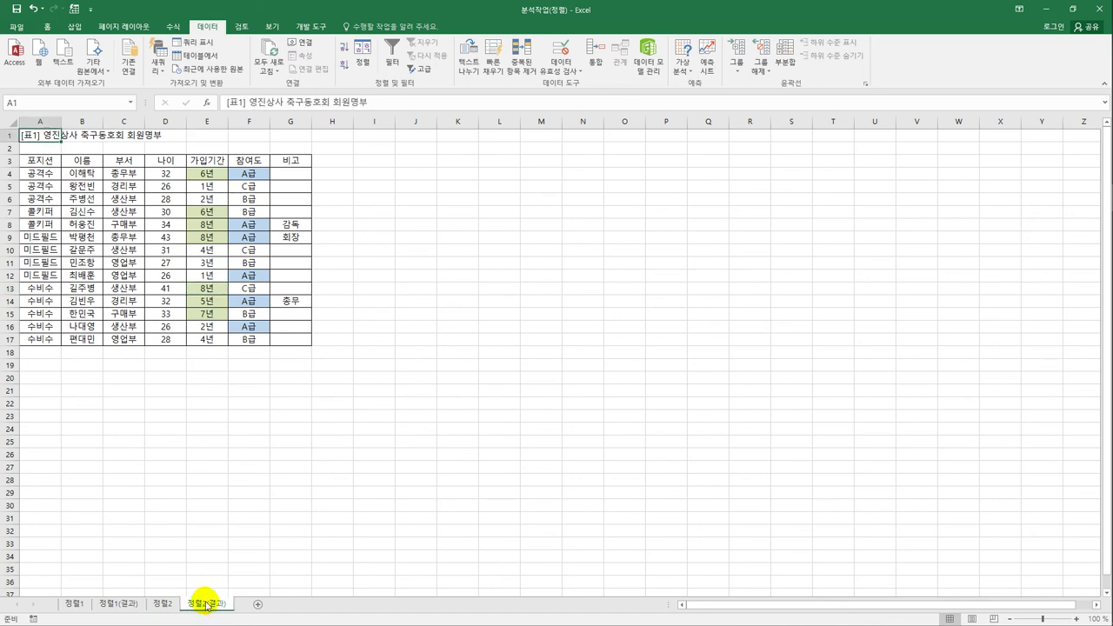